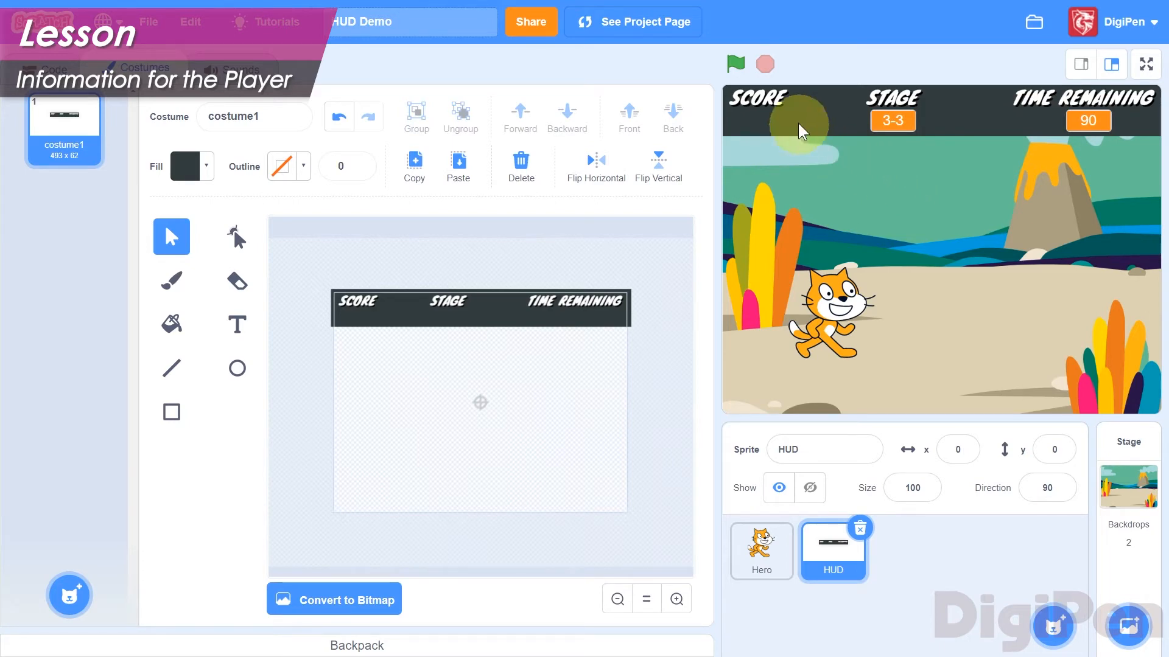
- Examine the SCORE and STAGE labels in the HUD sprite's costume up close, and open the sprite's code
left_click(676, 599)
left_click(676, 599)
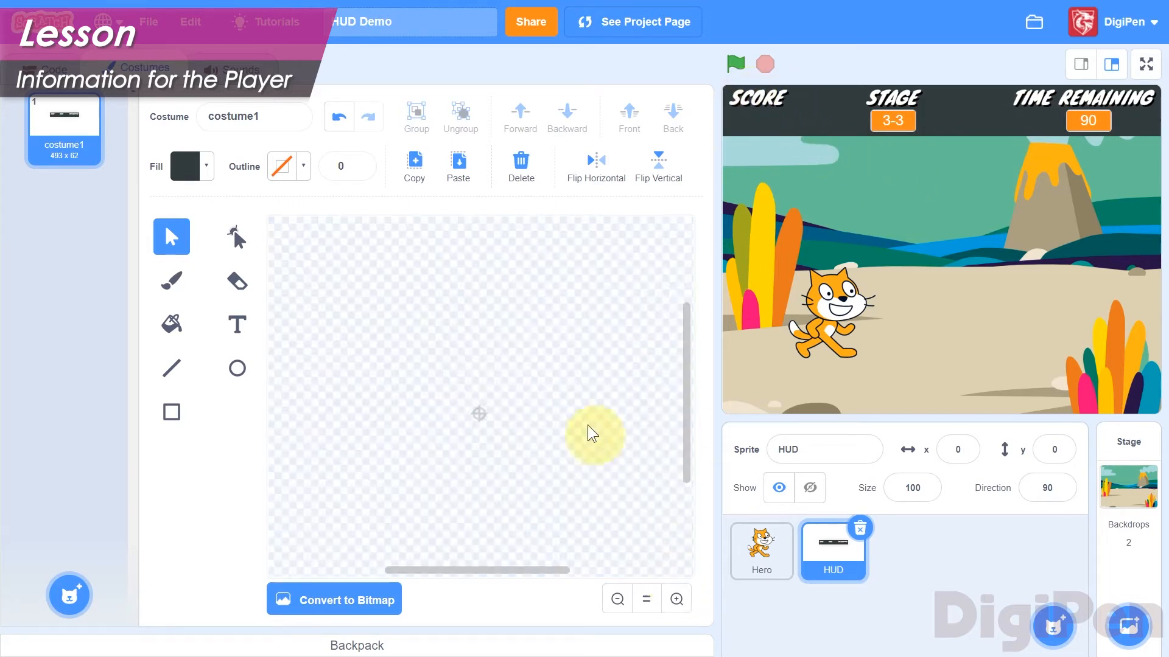
scroll(582, 417, "up", 3)
scroll(581, 414, "left", 5)
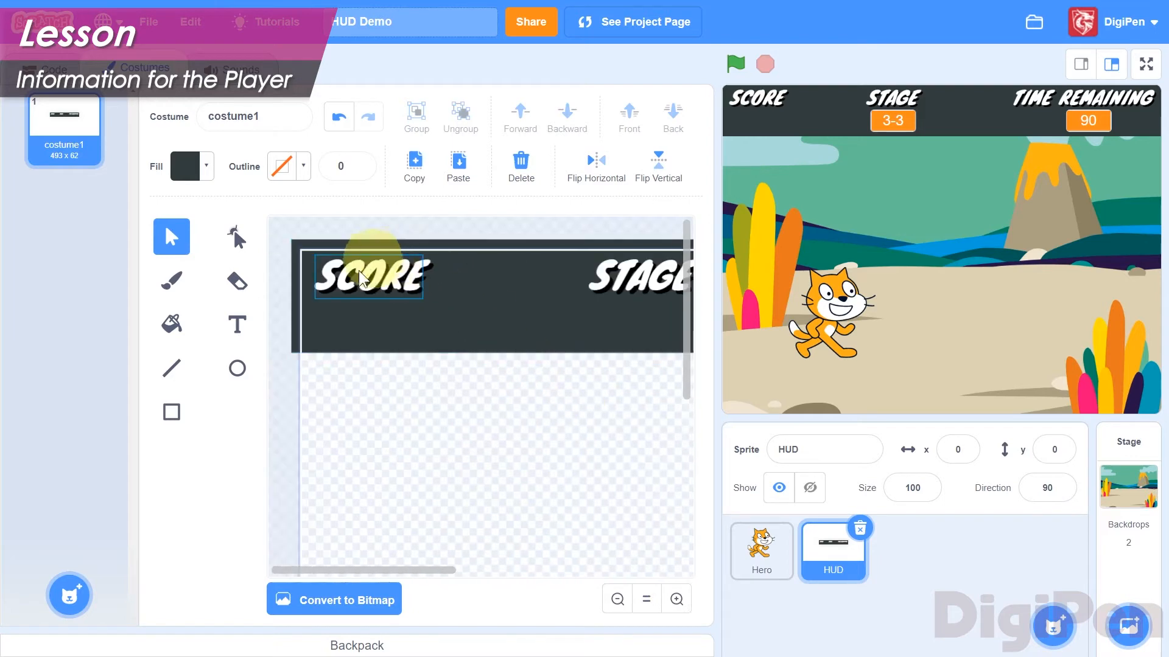
left_click(49, 68)
left_click(71, 259)
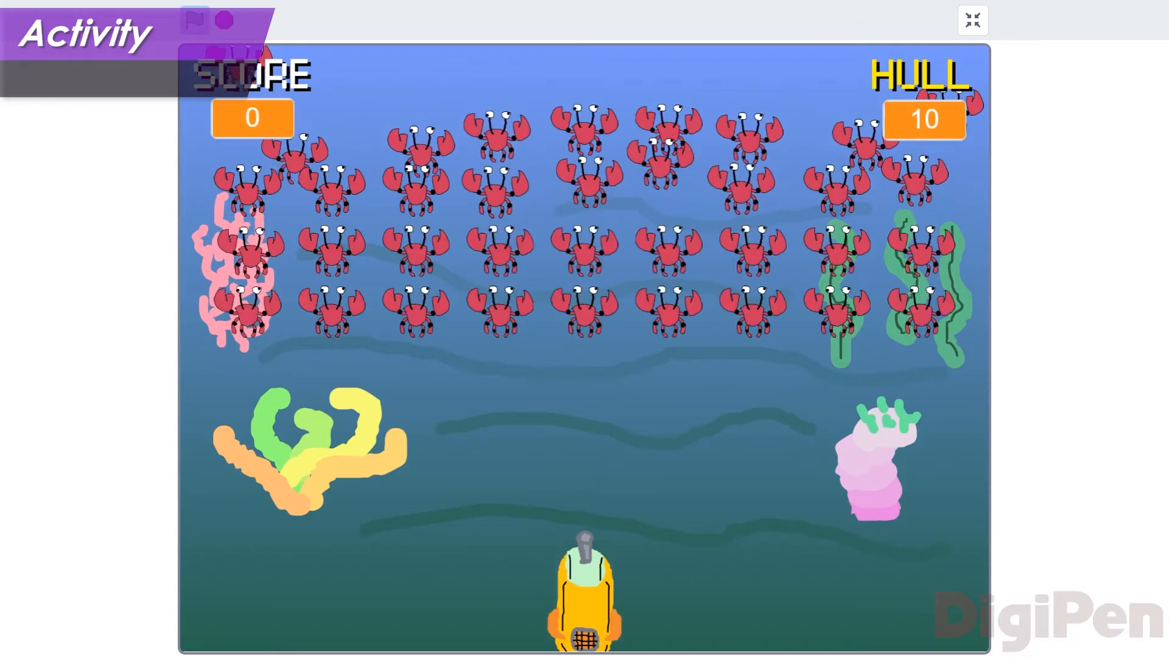
- Play-test the underwater game by steering the submarine left and right while shooting at the crabs
key("space")
key("Left")
key("space")
key("Left")
key("Right")
key("space")
key("space")
key("space")
key("space")
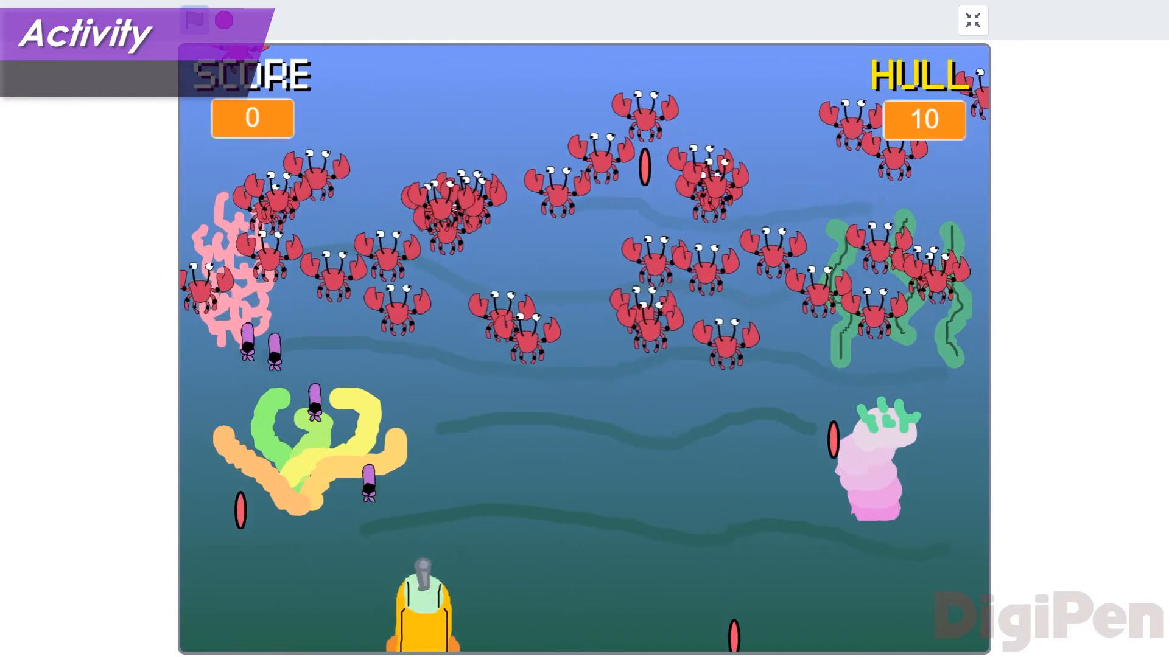
key("Left")
key("space")
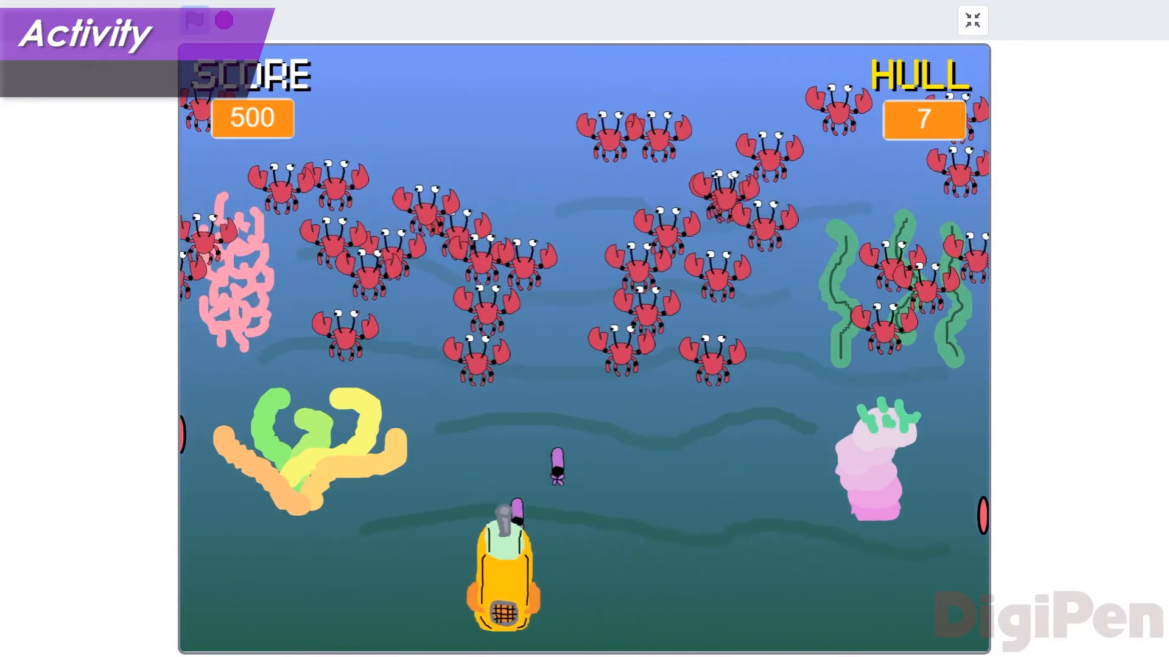
key("Right")
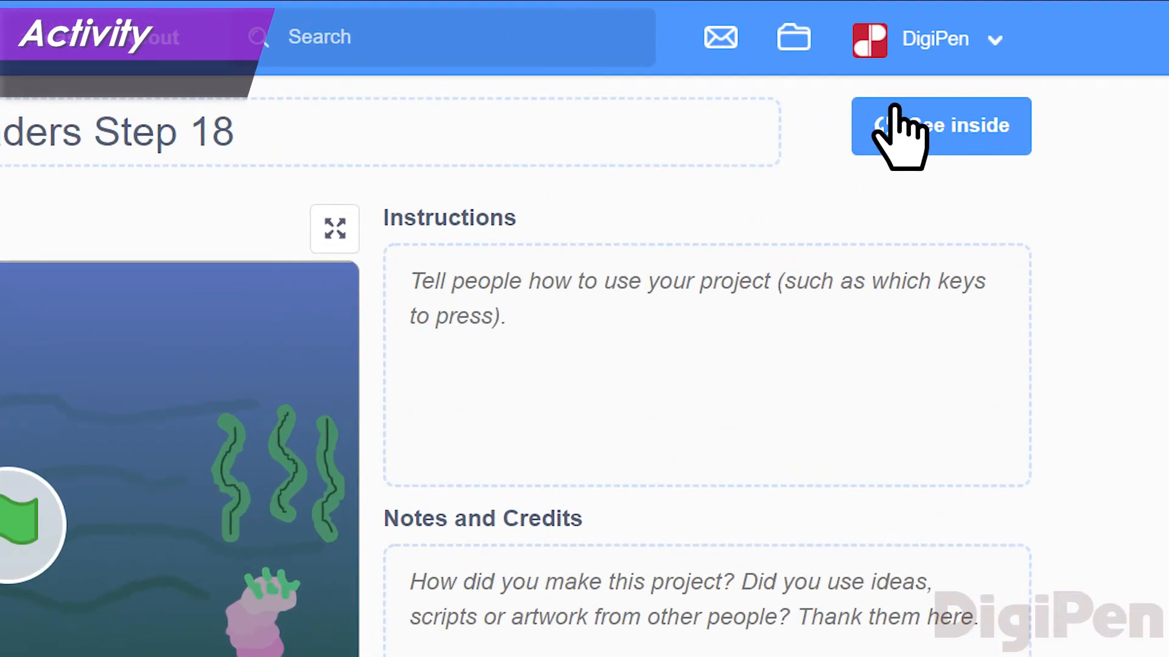
- Open the Scratch Invaders Step 18 project in the editor and paint a new sprite
left_click(895, 115)
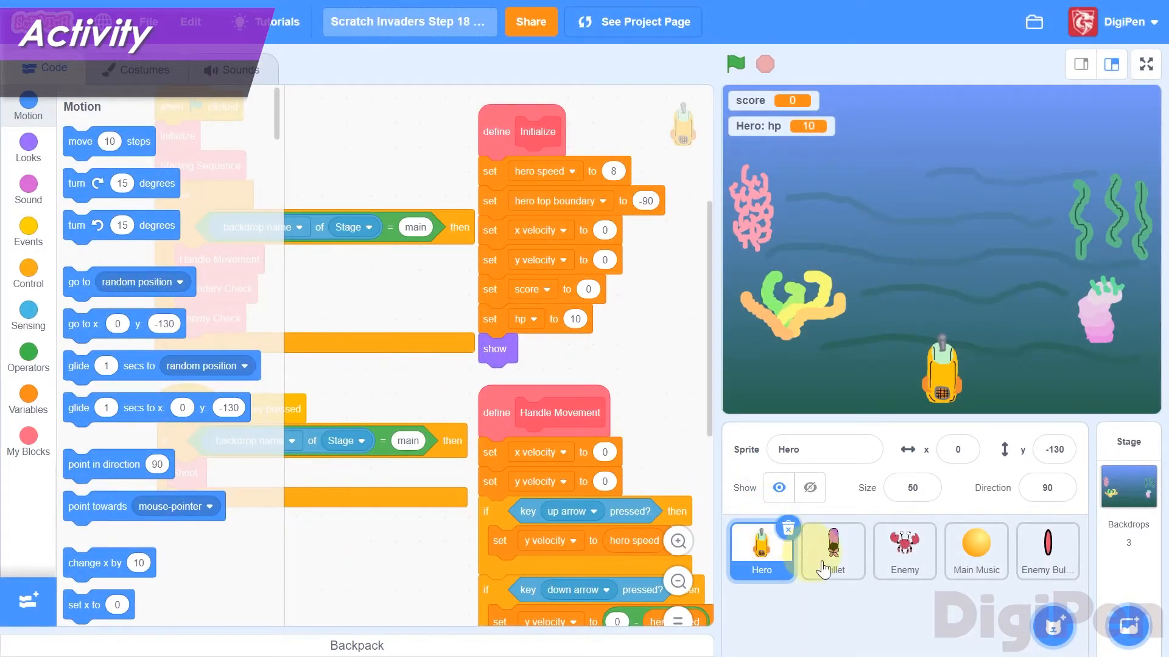
mouse_move(1052, 633)
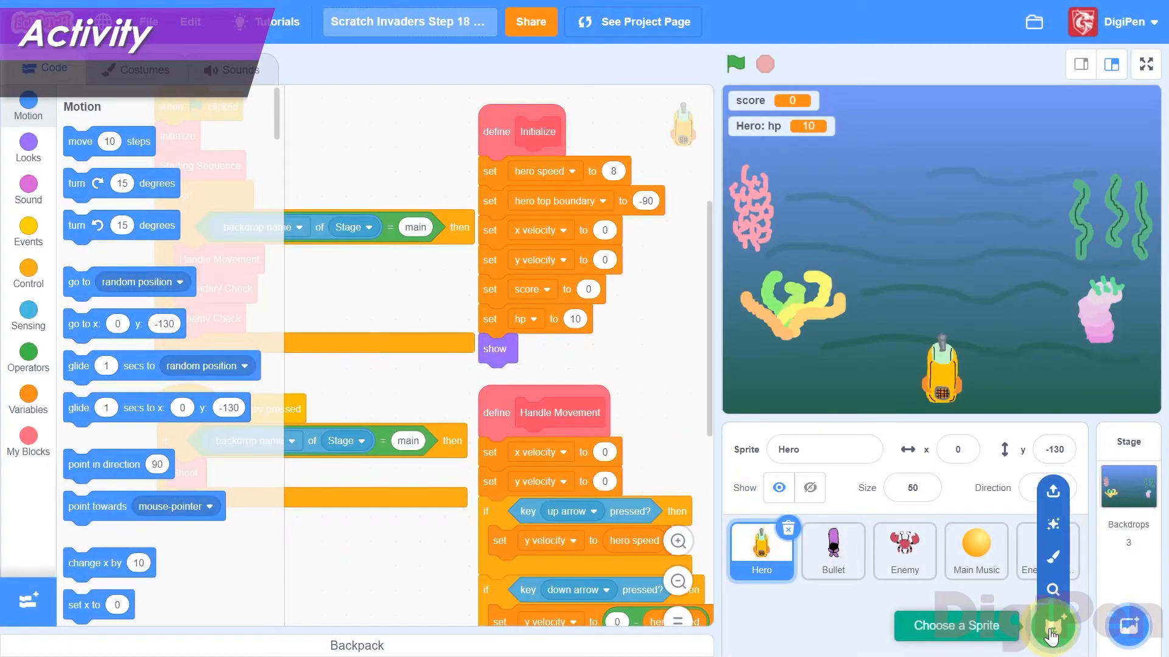
left_click(1057, 566)
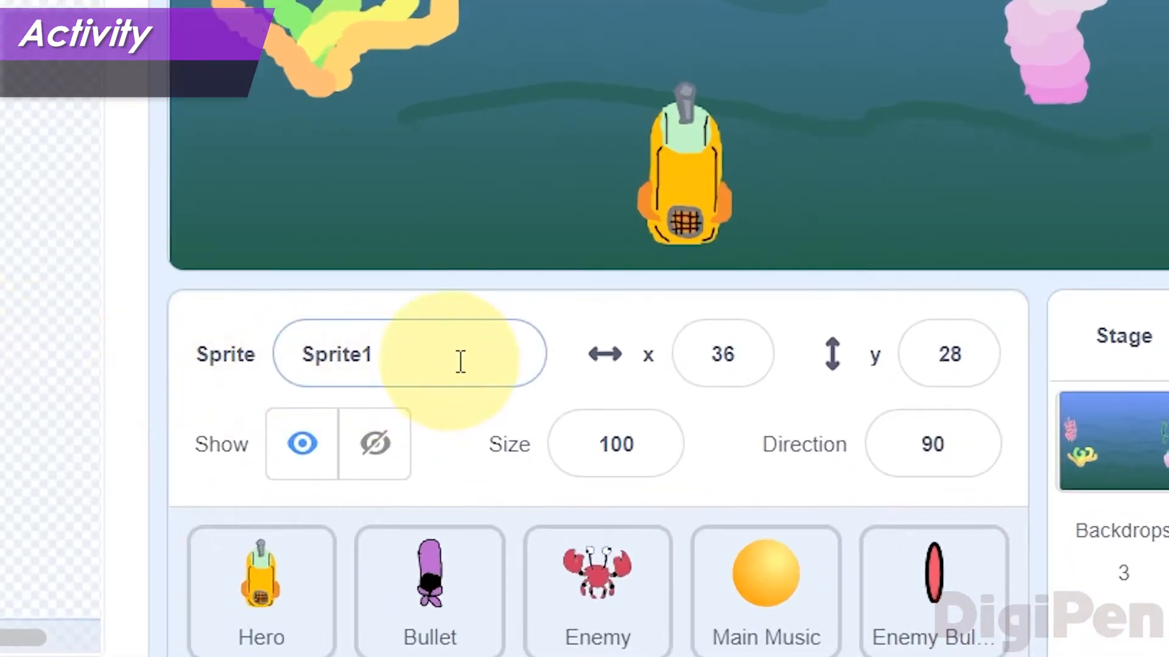
- Name the new sprite HUD and set its position to x 0 and y 0
left_click(845, 452)
type("HUD")
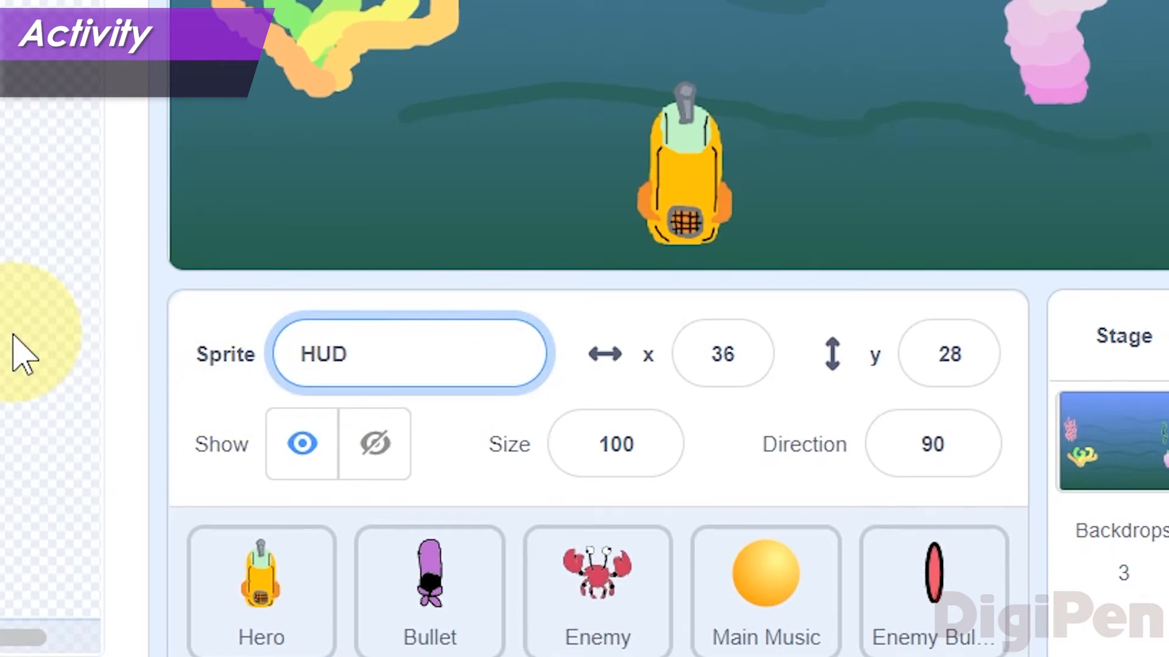
key("Tab")
type("0")
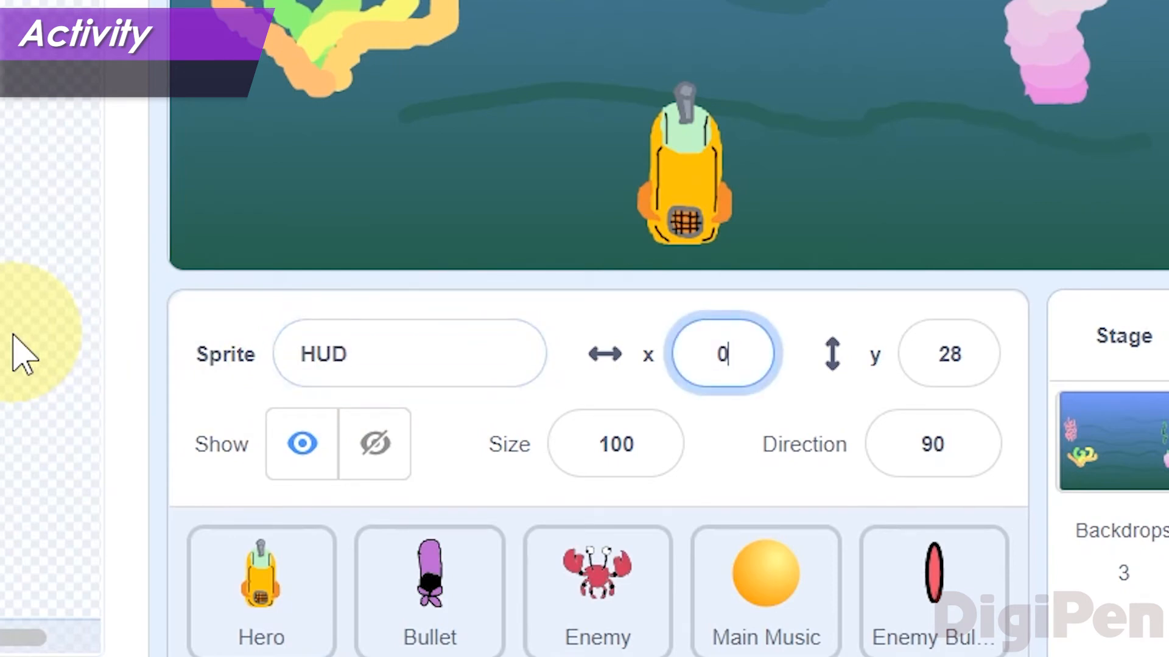
key("Tab")
type("0")
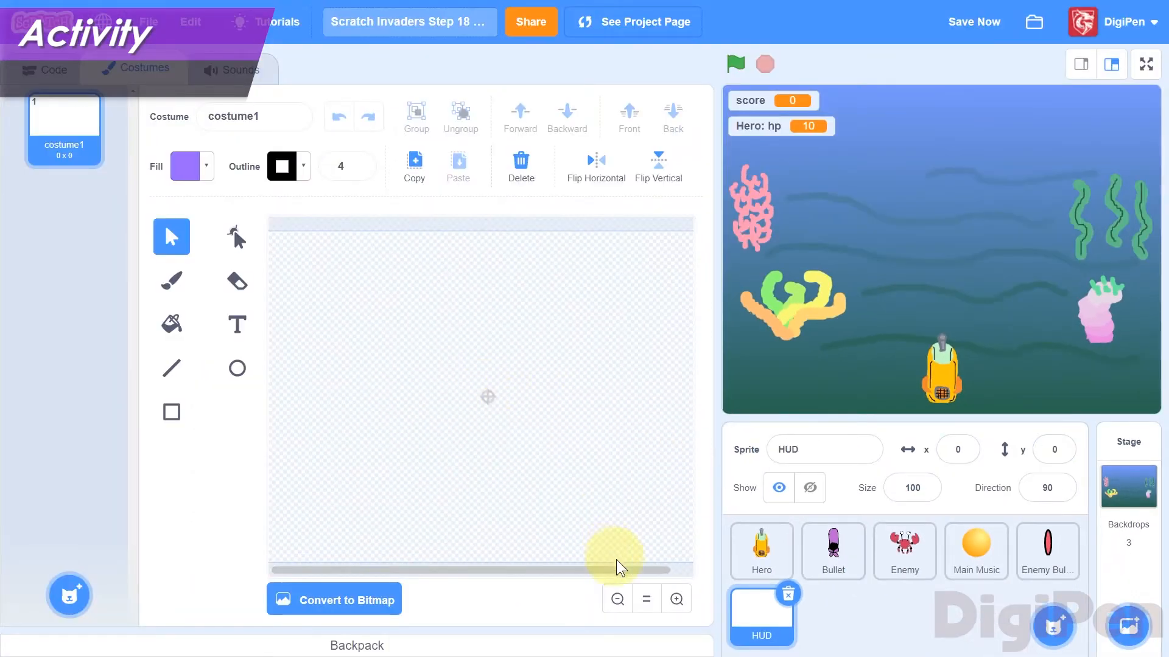
- Try writing the word Score freehand with the Brush tool on the HUD costume, and delete the strokes
left_click(618, 599)
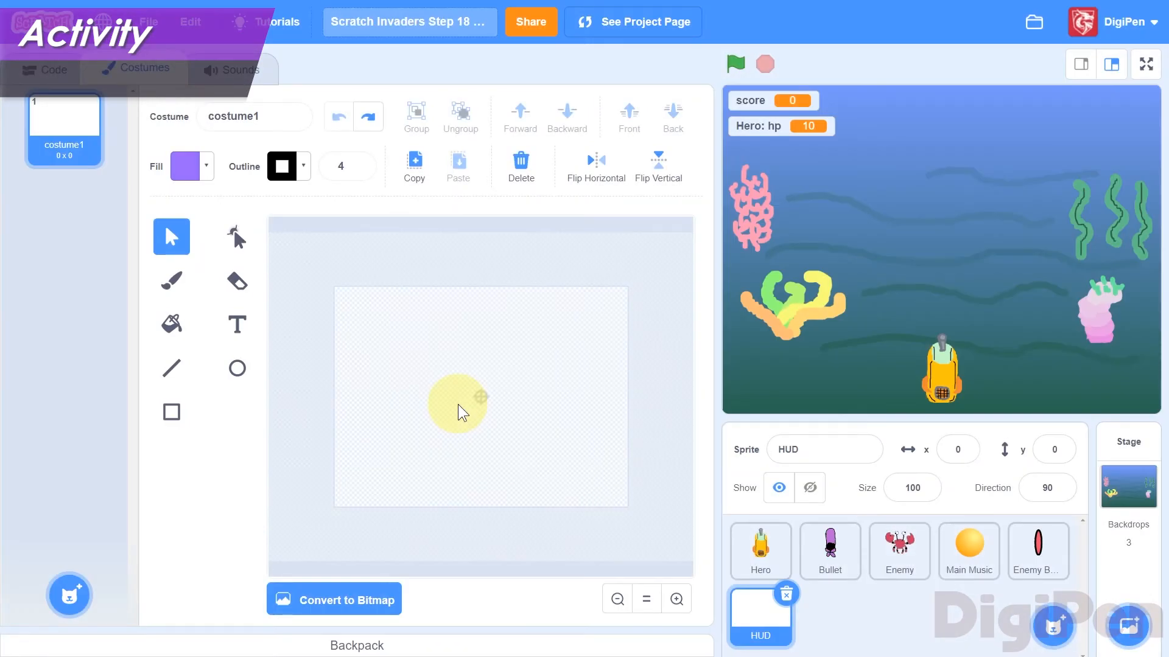
left_click(172, 281)
mouse_move(410, 324)
left_mouse_down()
mouse_move(397, 312)
mouse_move(420, 356)
mouse_move(469, 335)
mouse_move(476, 353)
mouse_move(400, 367)
mouse_move(464, 367)
left_mouse_up()
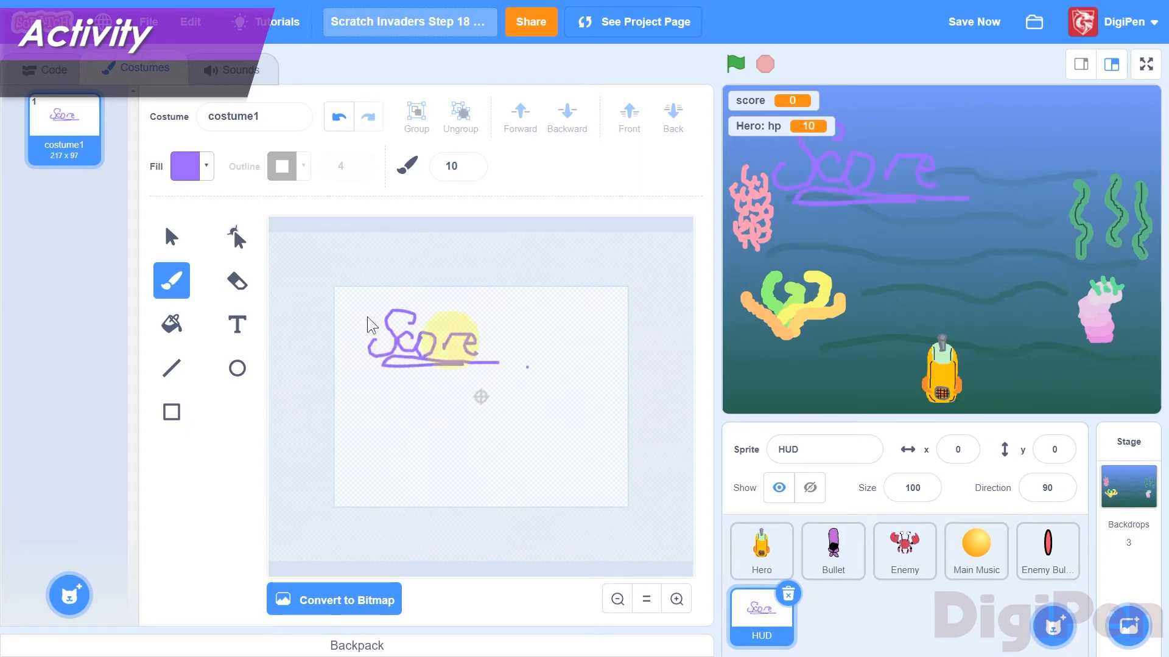
left_click(171, 237)
left_click_drag(507, 311, 367, 386)
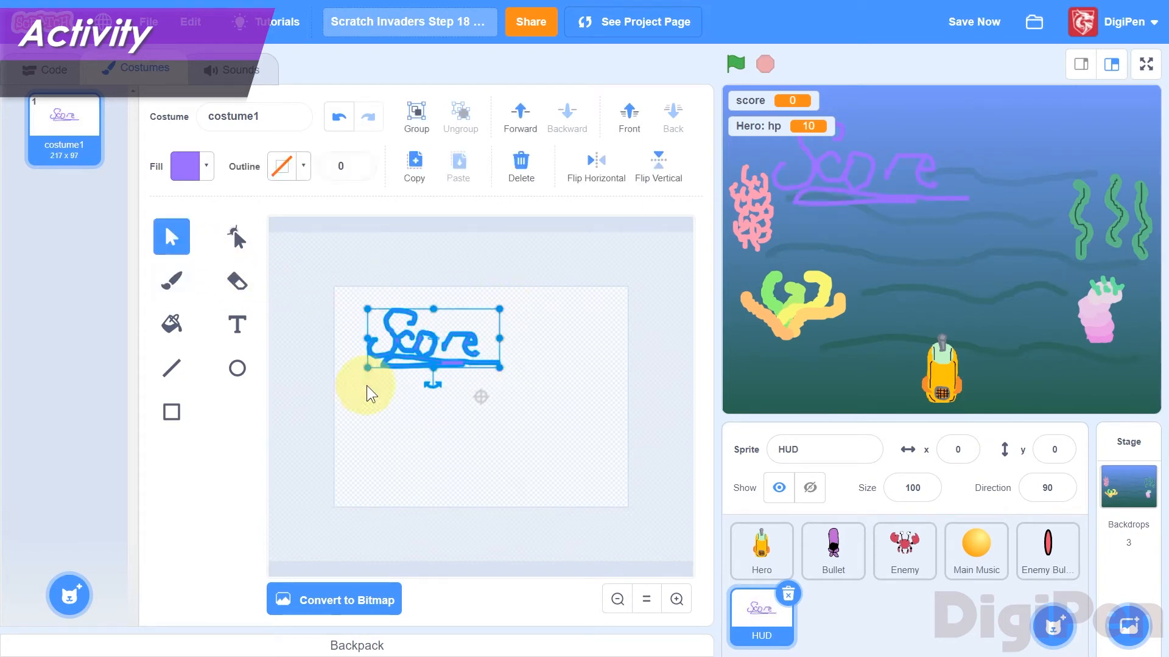
key("Delete")
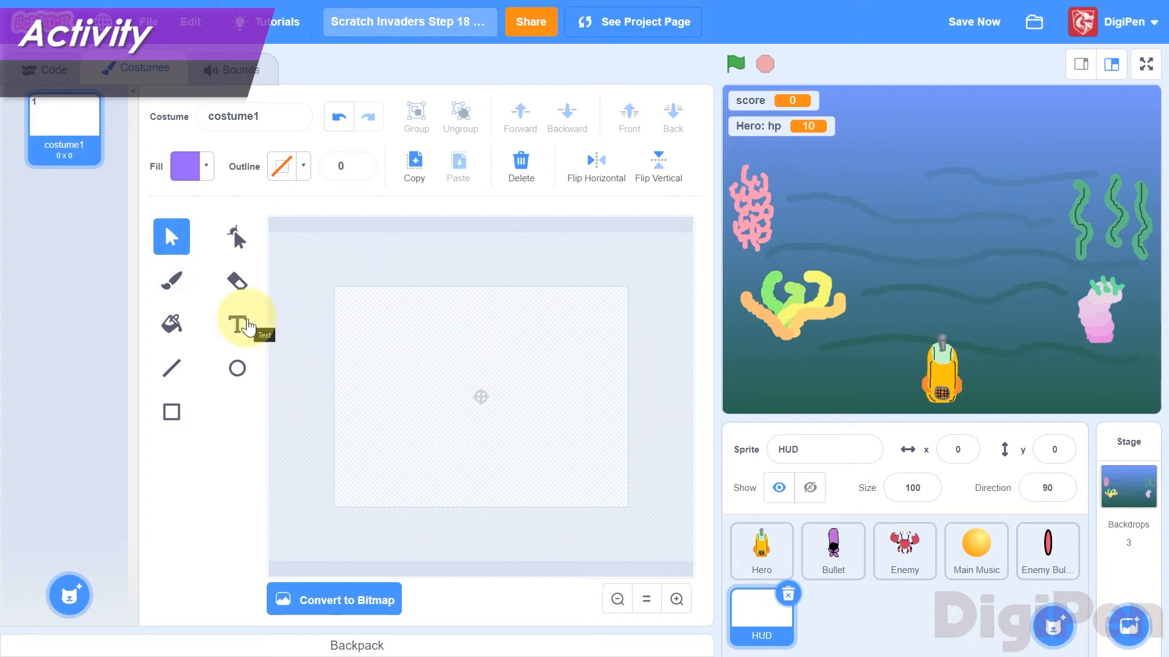
- Add the text SCORE to the HUD costume and make its fill white with saturation 0 and brightness 100
left_click(247, 327)
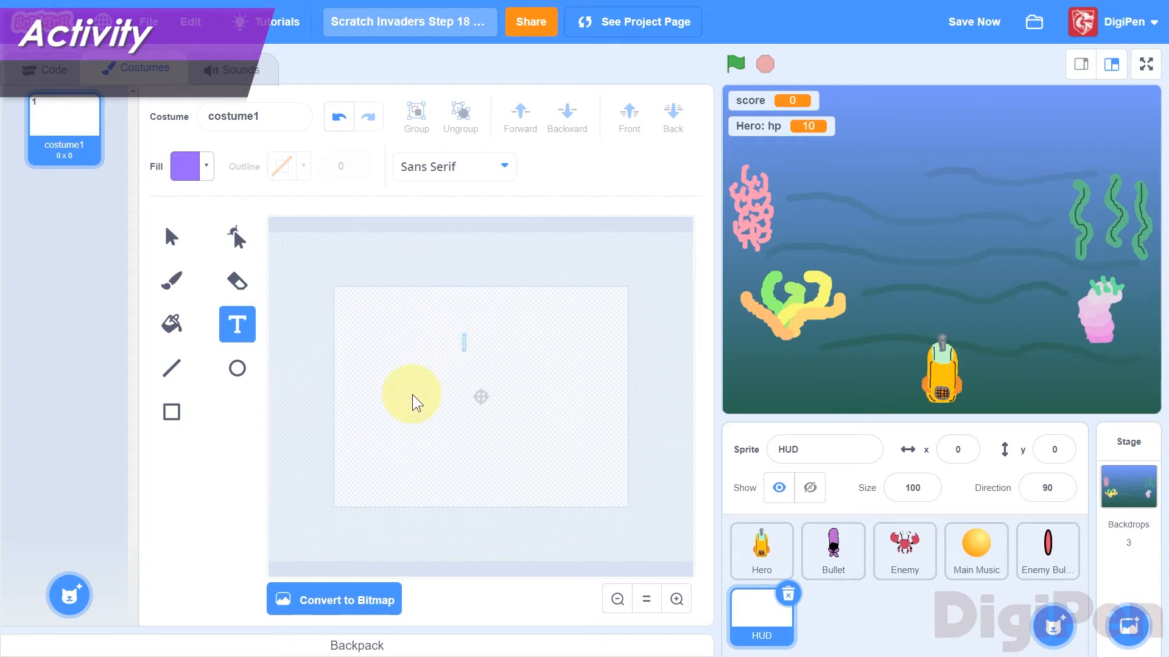
type("SCORE")
left_click(187, 168)
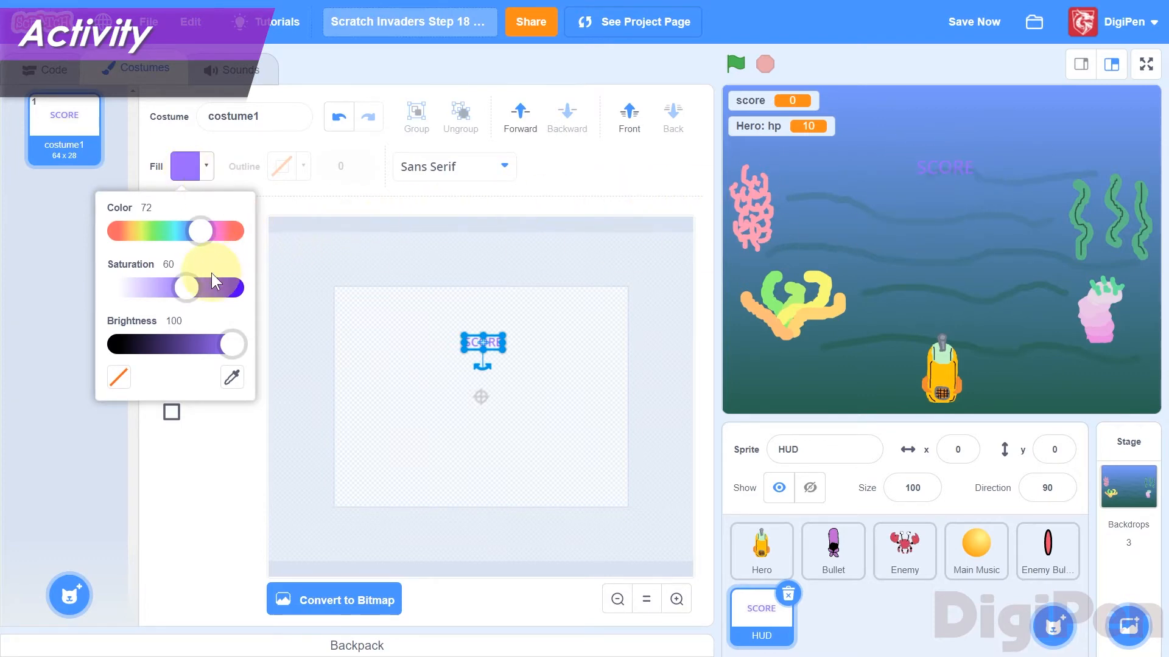
left_click(362, 180)
left_click(185, 169)
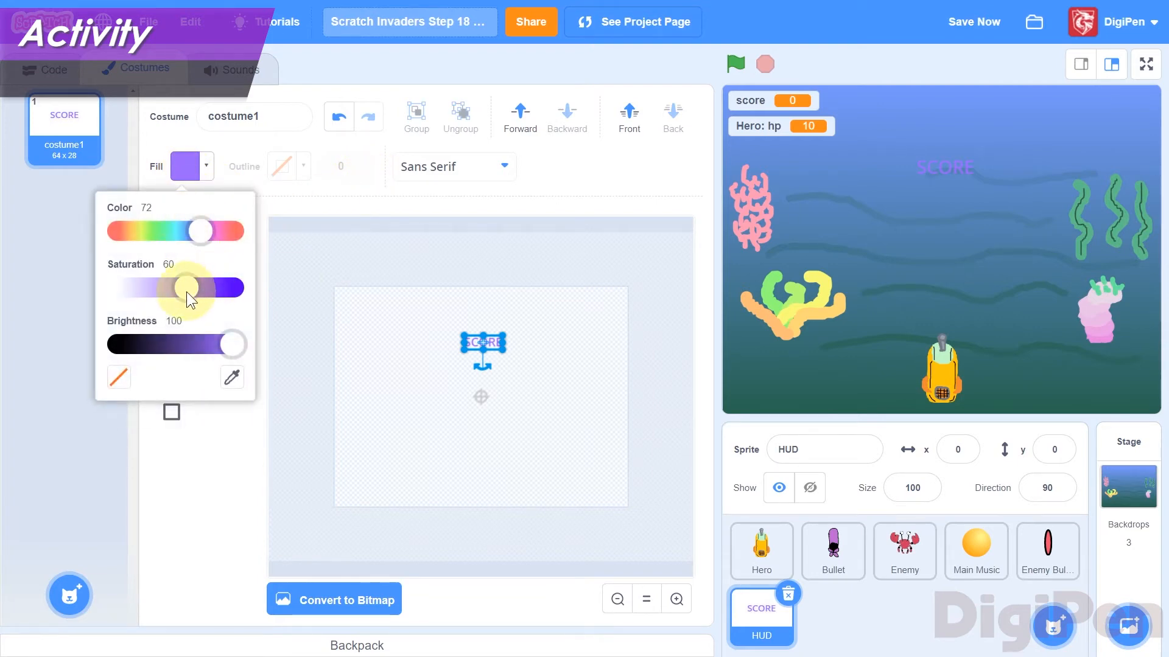
left_click_drag(182, 290, 68, 290)
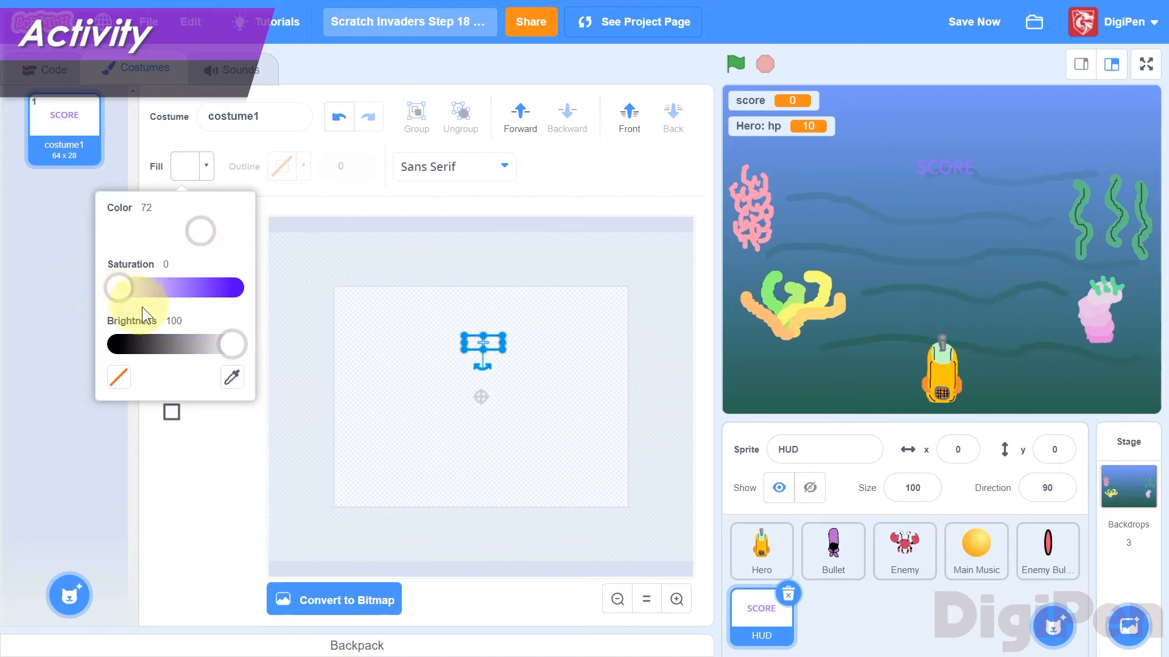
left_click_drag(237, 342, 269, 349)
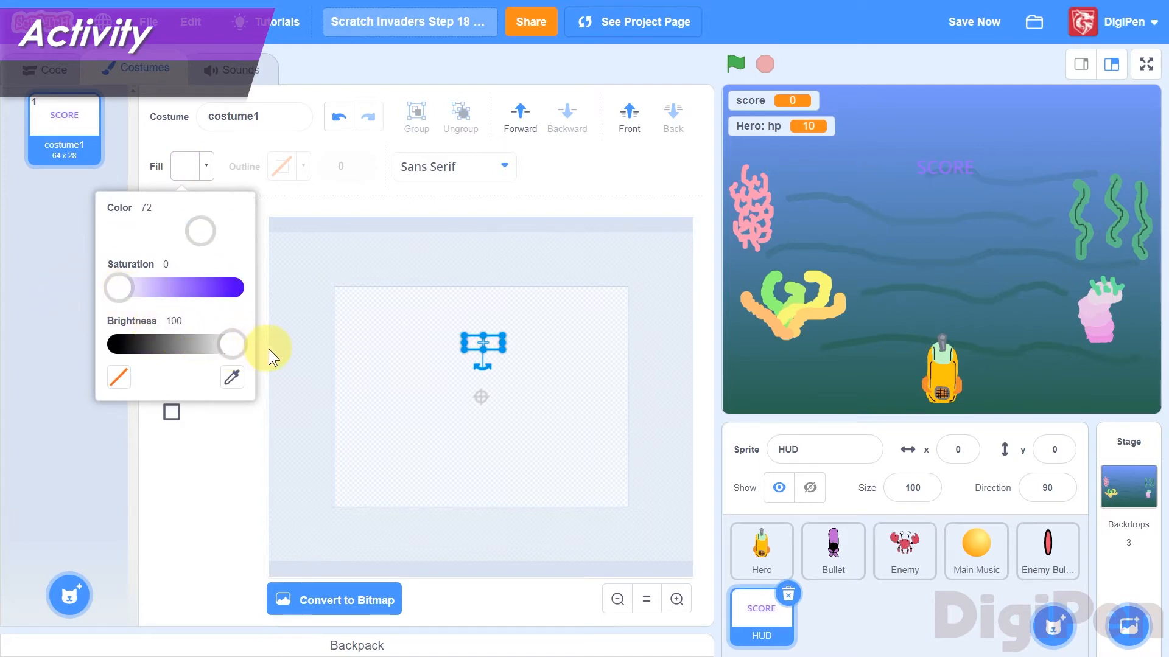
left_click(560, 180)
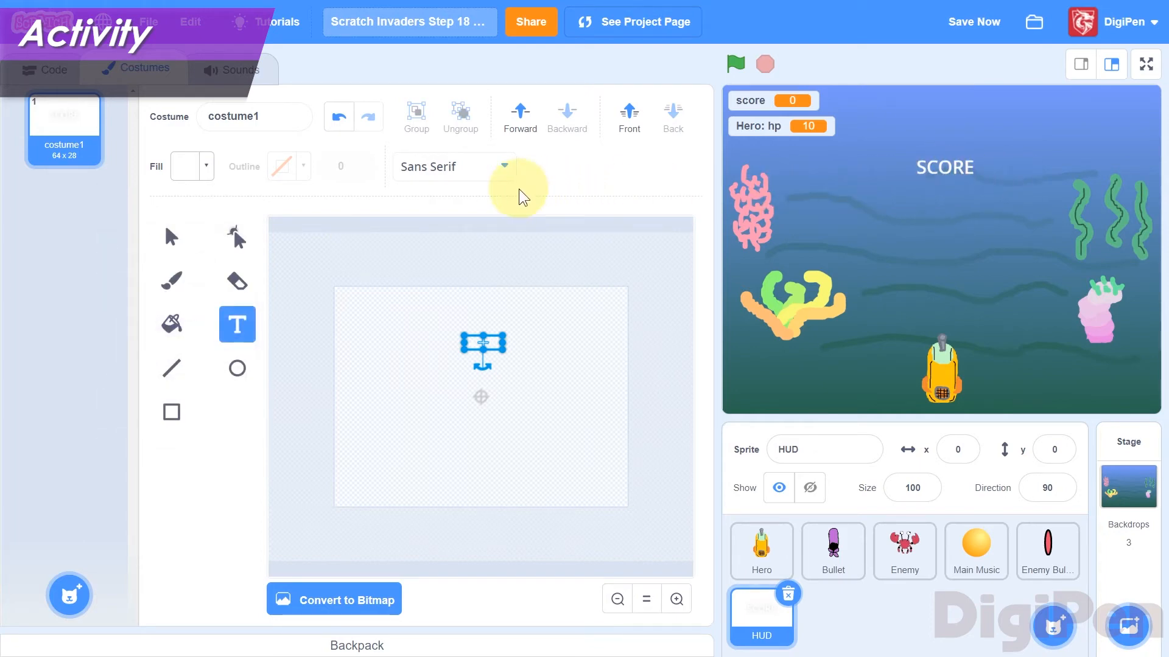
- Try the Serif and Handwriting fonts on the SCORE text and settle on Pixel
left_click(474, 171)
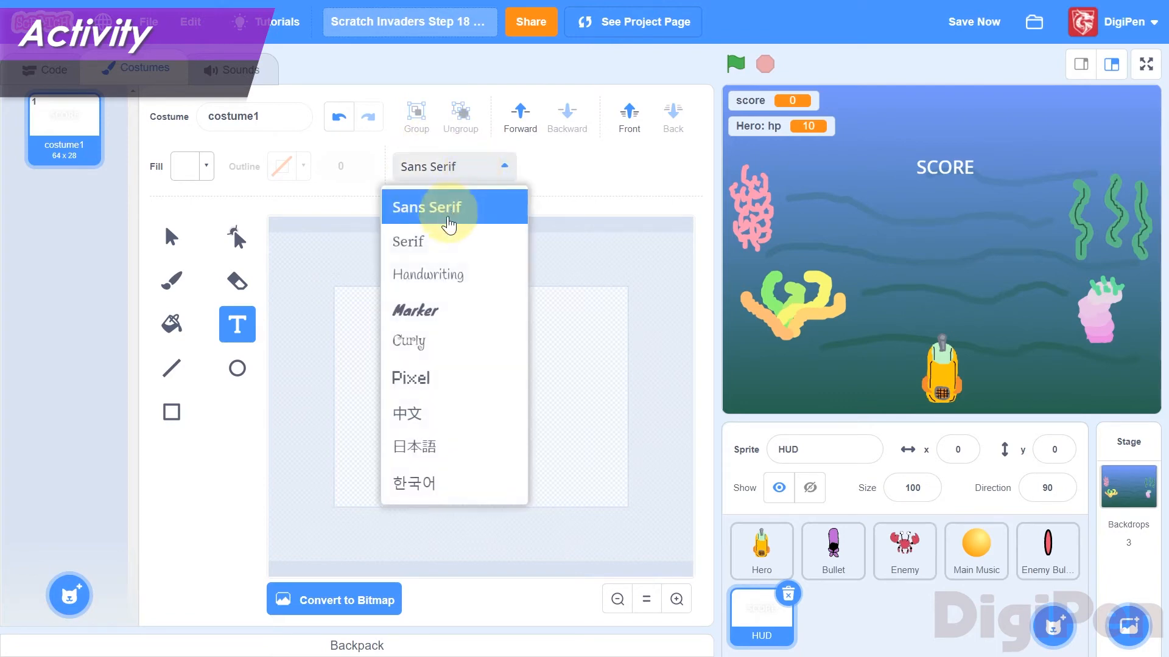
left_click(438, 250)
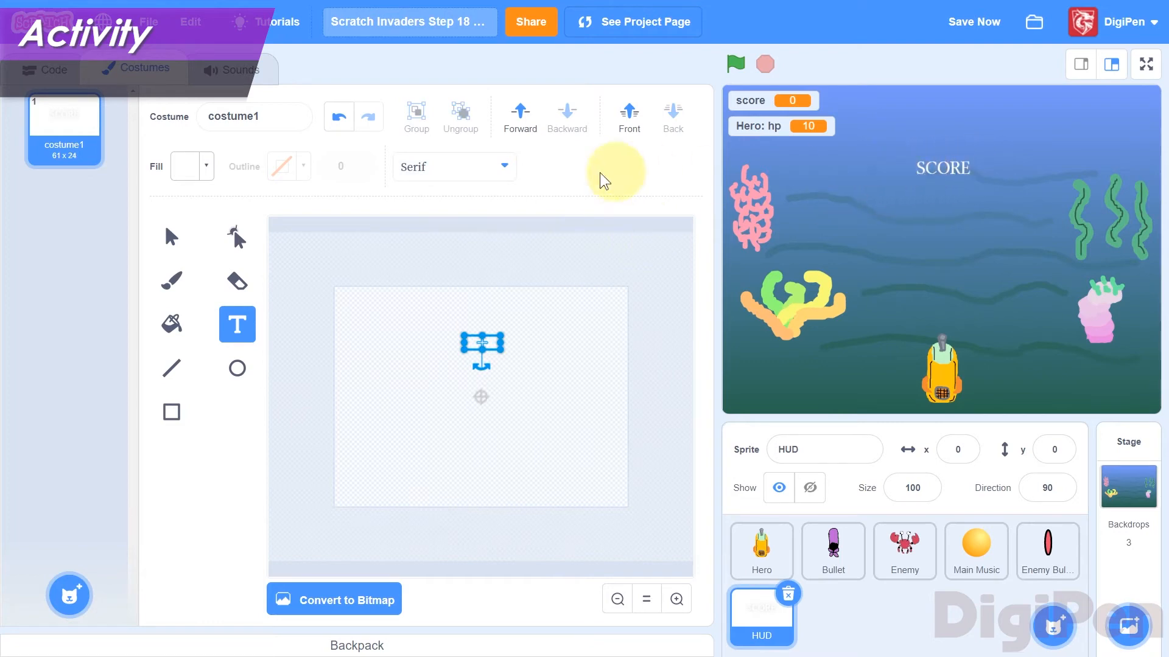
left_click(469, 170)
left_click(420, 270)
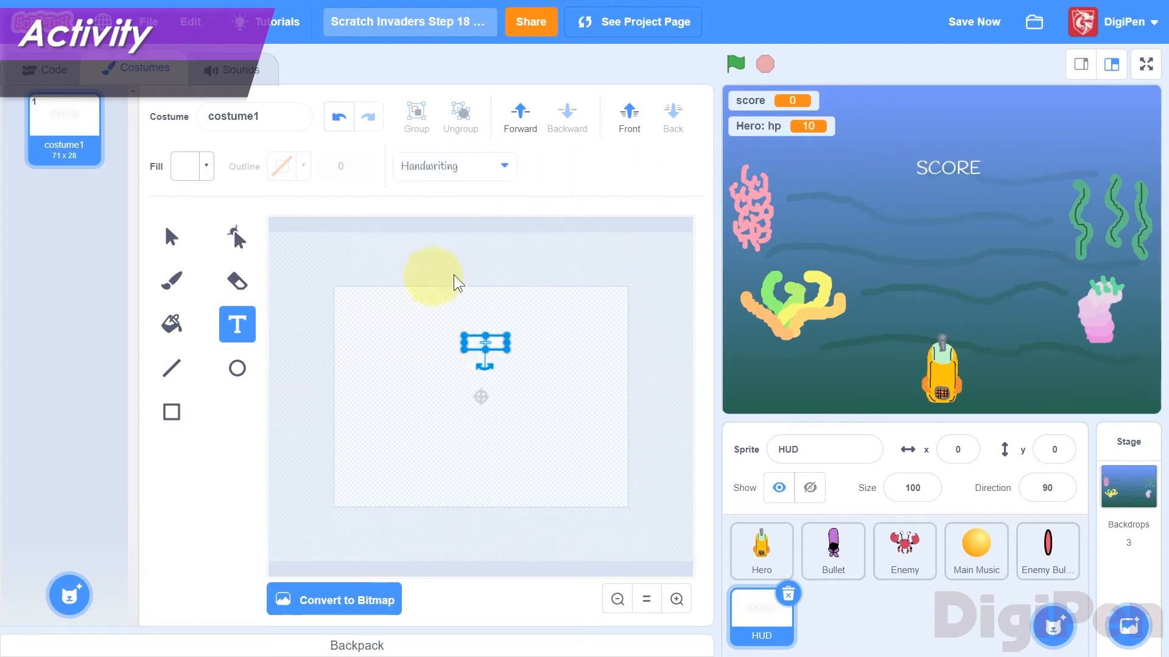
left_click(451, 176)
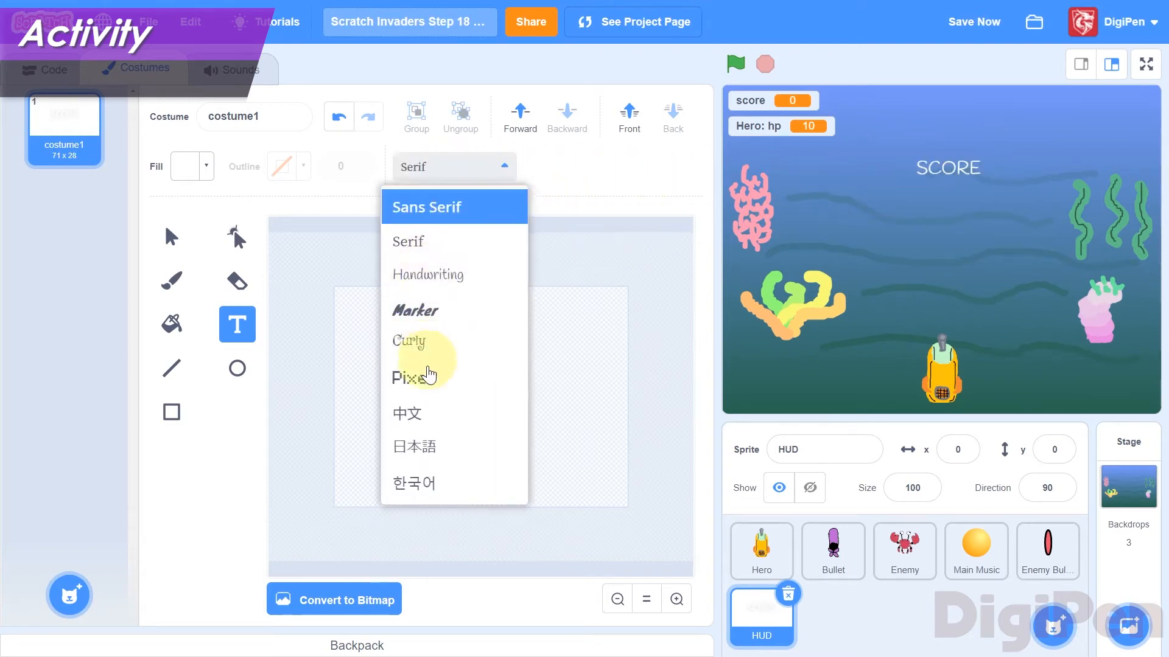
left_click(426, 393)
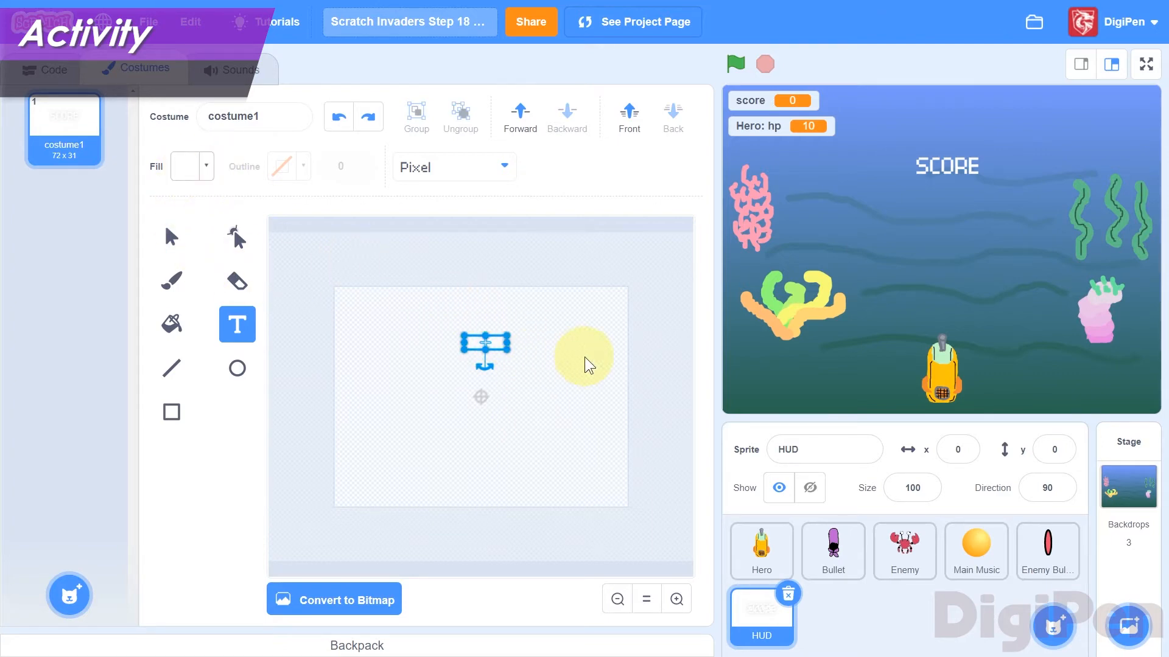
- Duplicate the white SCORE text in the HUD costume
left_click(171, 236)
left_click(416, 164)
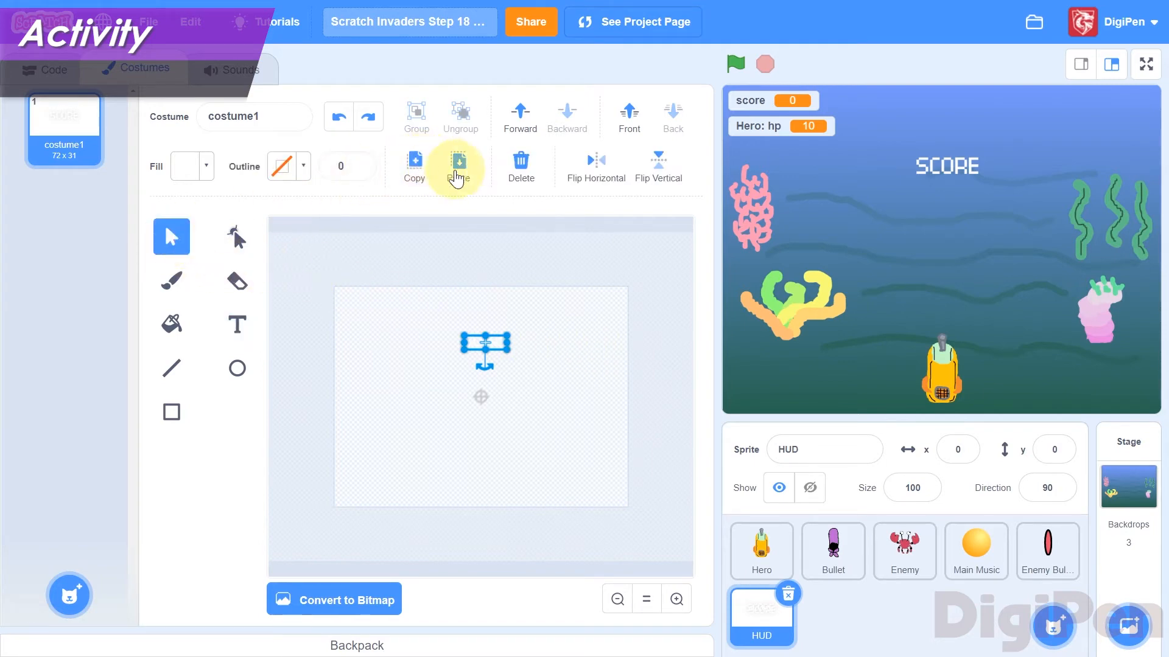
left_click(458, 163)
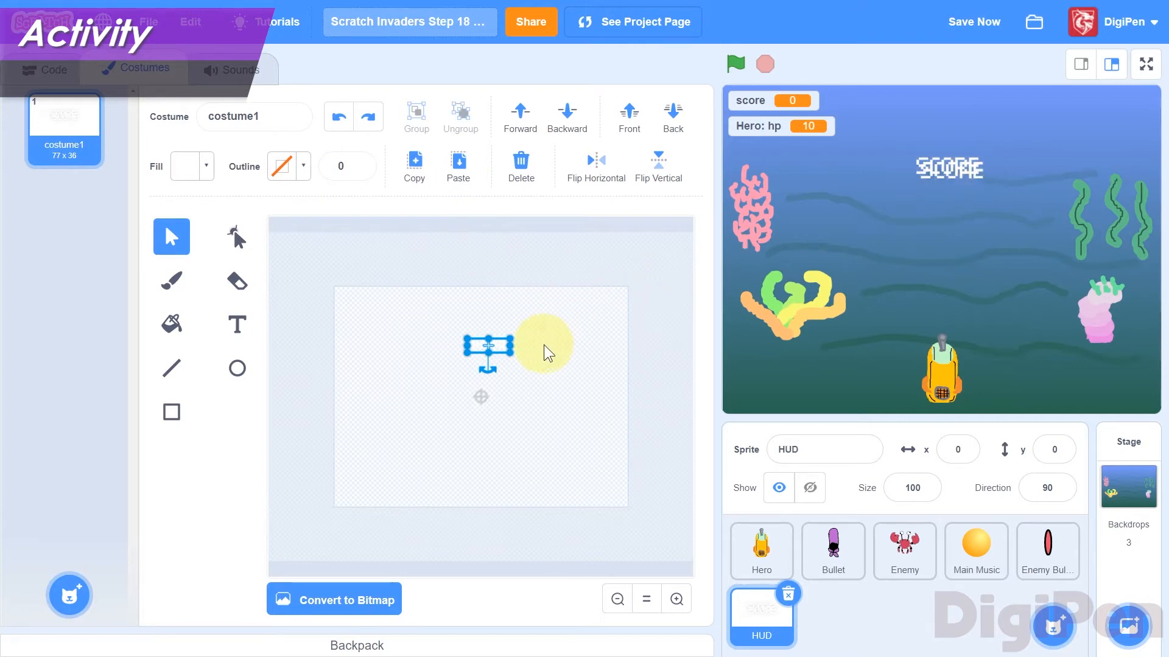
- Set the duplicate SCORE text's fill to black with brightness 0 and send it to the back as a drop shadow
left_click(190, 168)
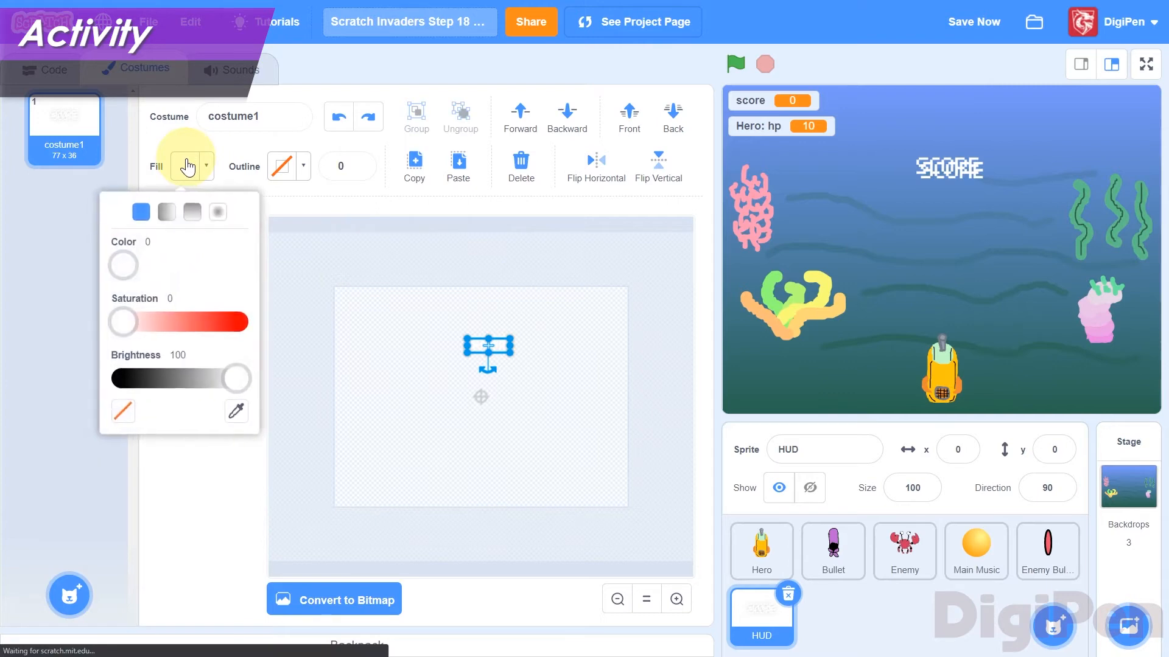
left_click_drag(235, 374, 97, 379)
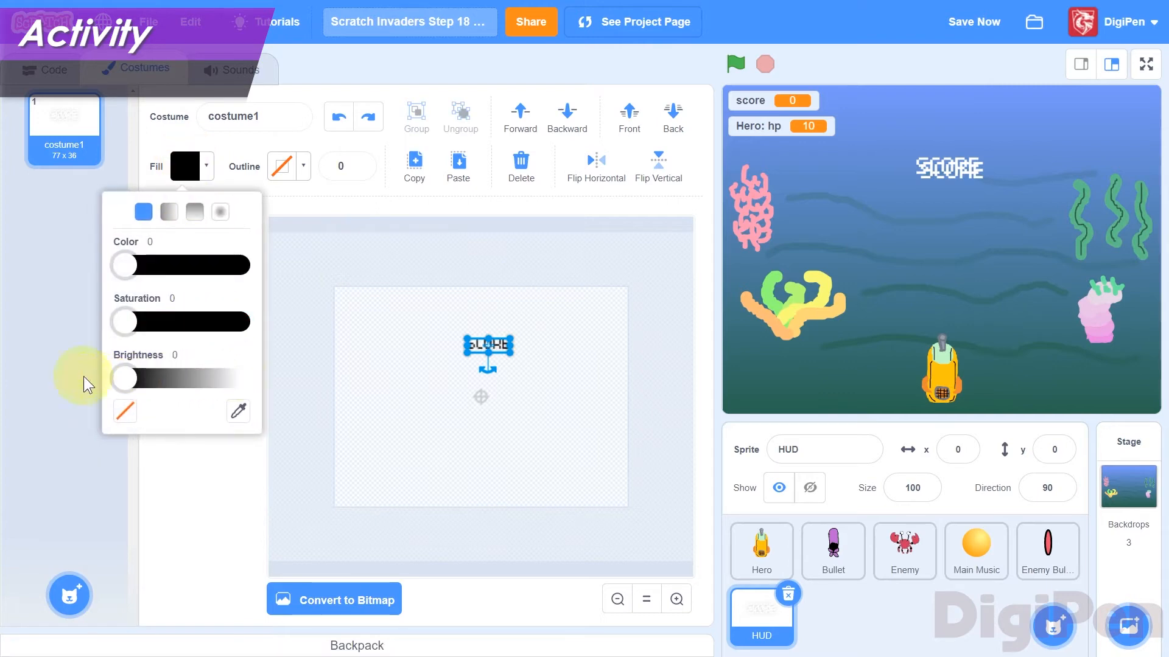
left_click(372, 207)
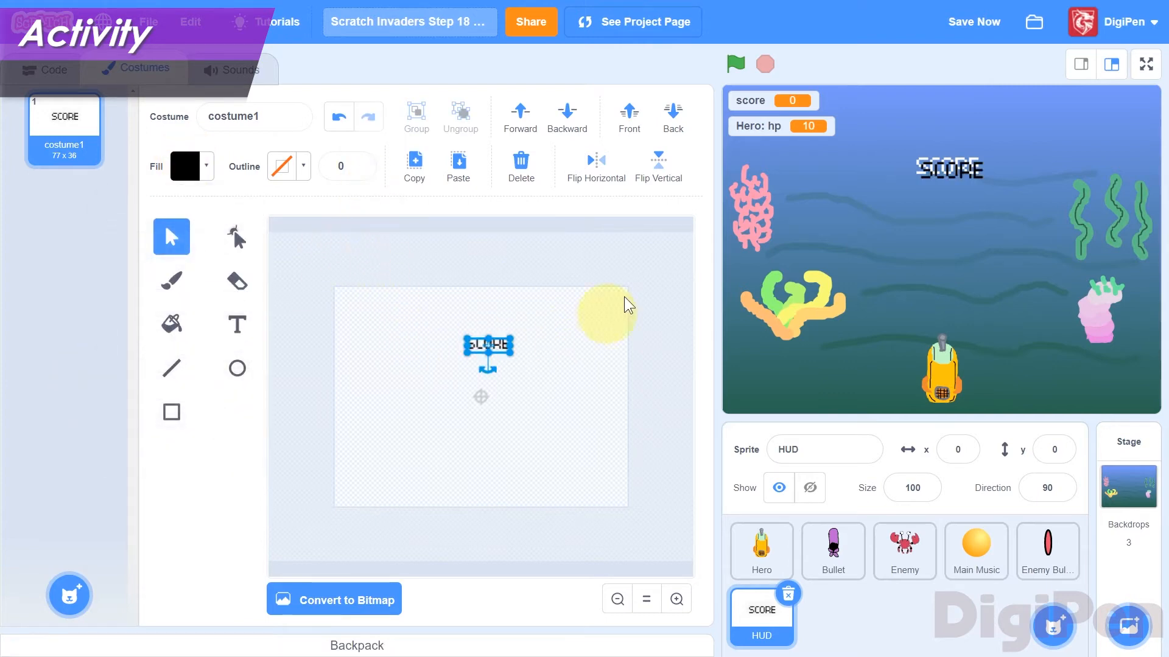
left_click(663, 127)
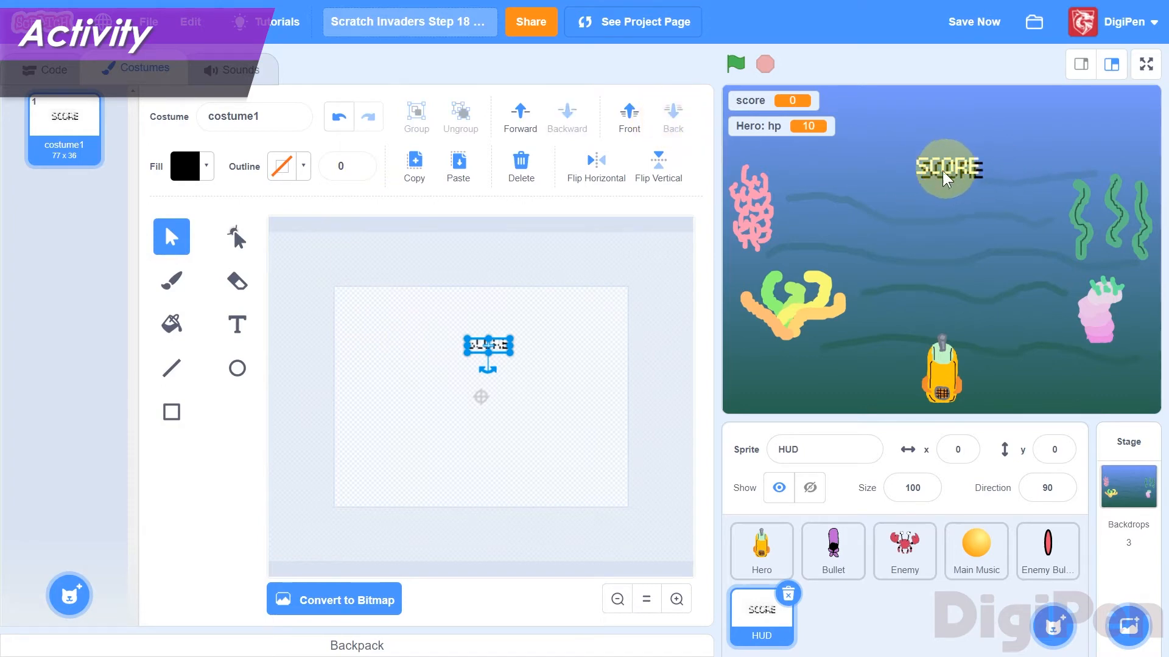
- Move the black SCORE copy closer to the white text so it sits as a tight shadow slightly below and right of it
left_click(676, 599)
left_click(676, 600)
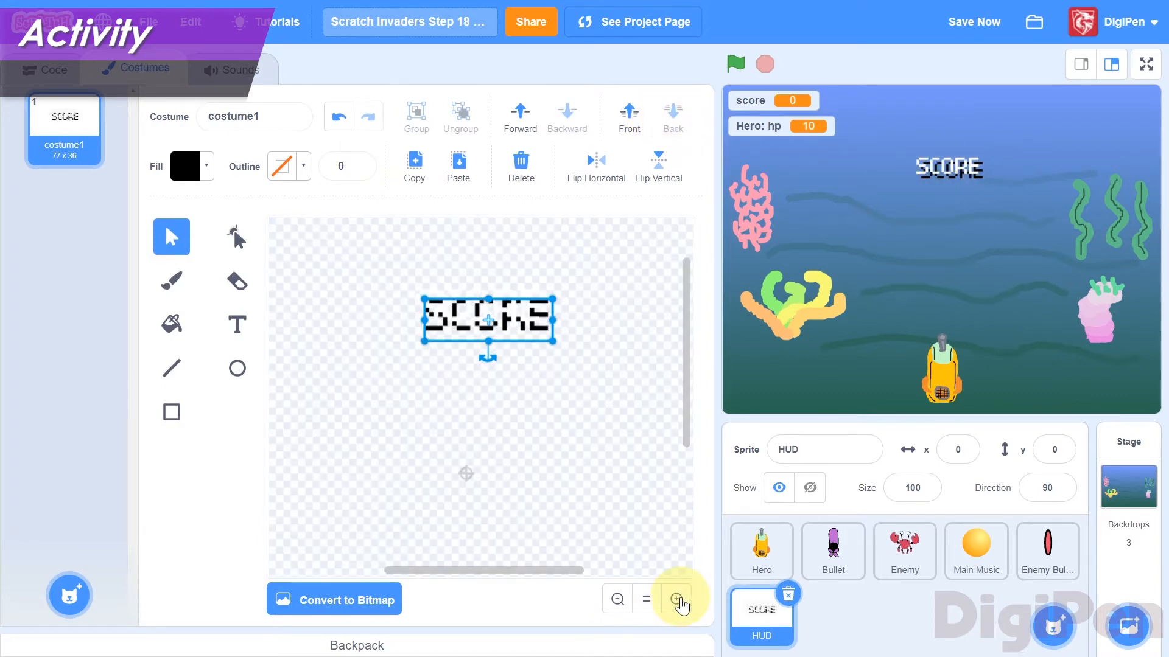
left_click(676, 600)
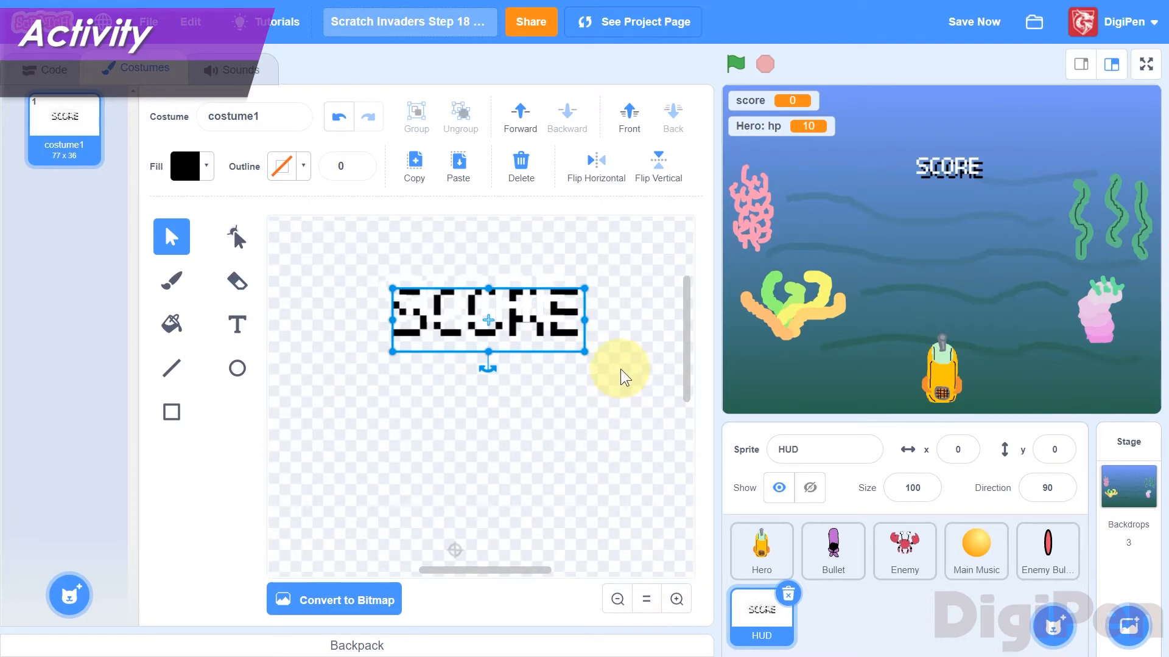
left_click_drag(568, 341, 560, 333)
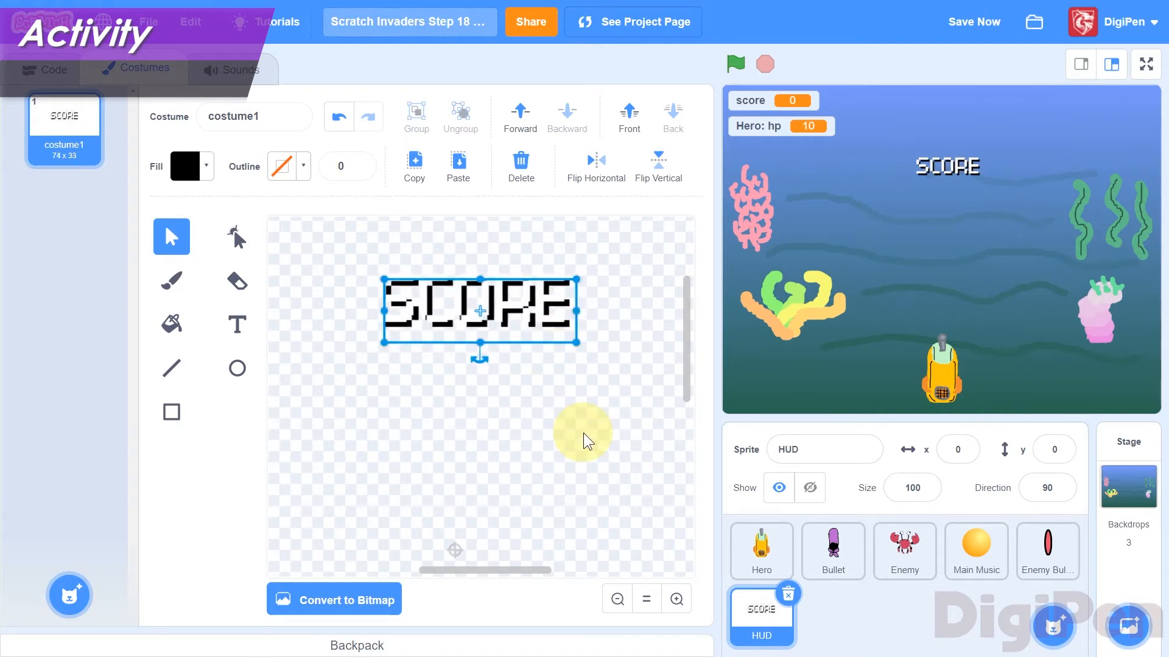
key("Down")
key("Up")
key("Left")
- Group the white SCORE text with its black shadow and move the group as one object
left_click_drag(311, 232, 629, 405)
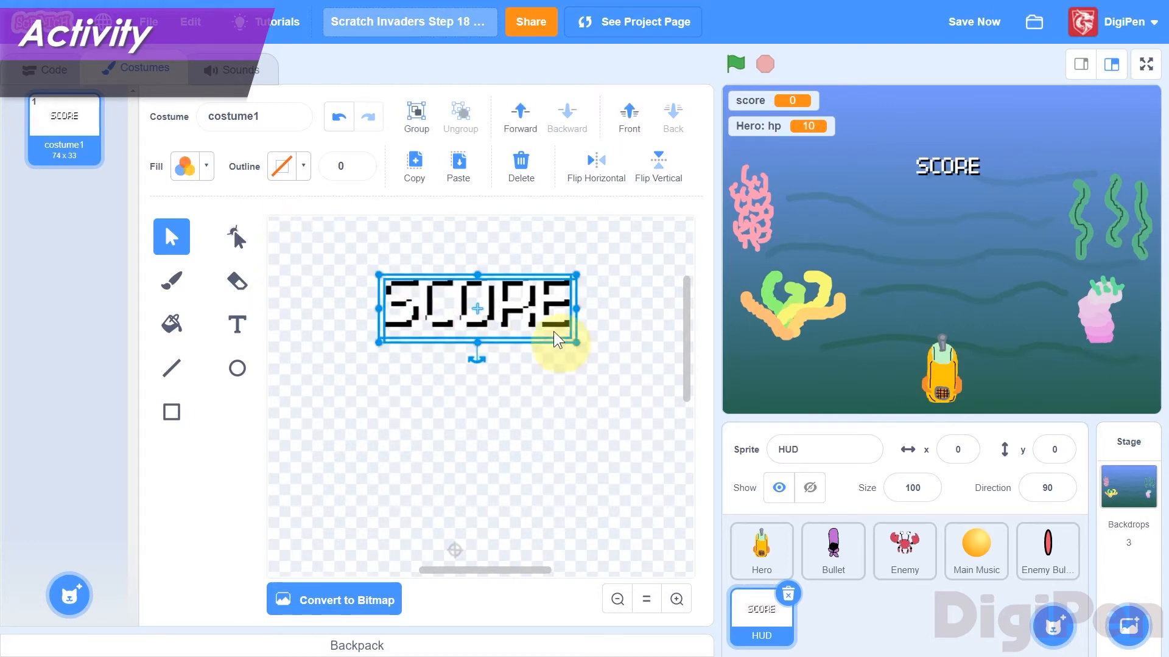
left_click(416, 123)
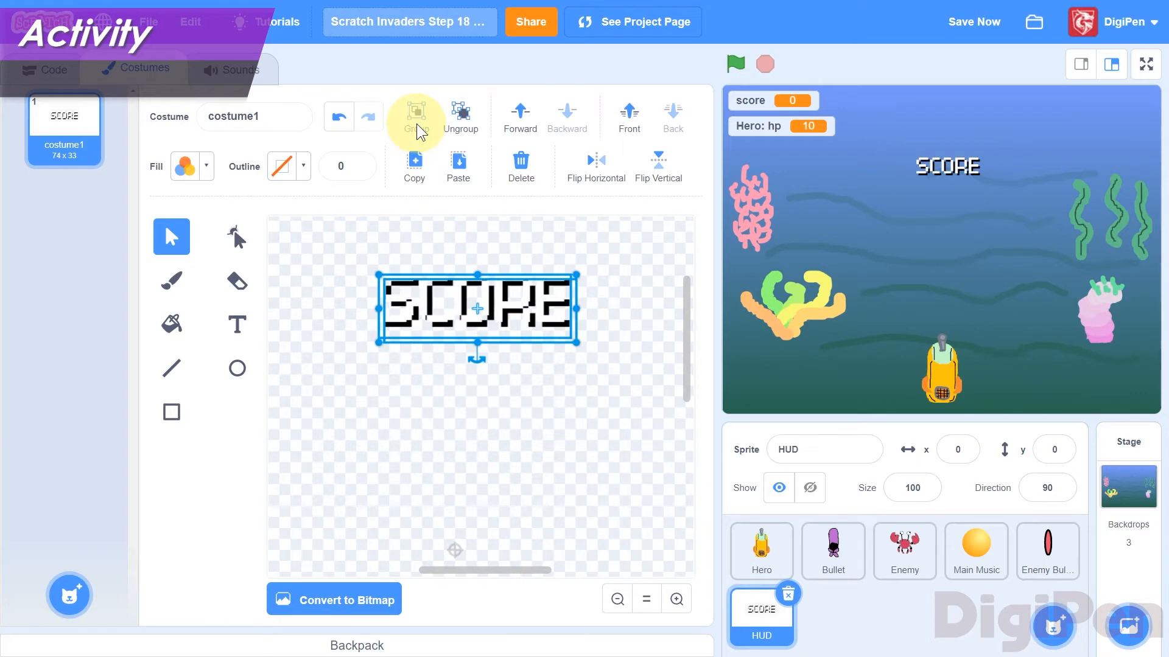
left_click_drag(395, 297, 461, 311)
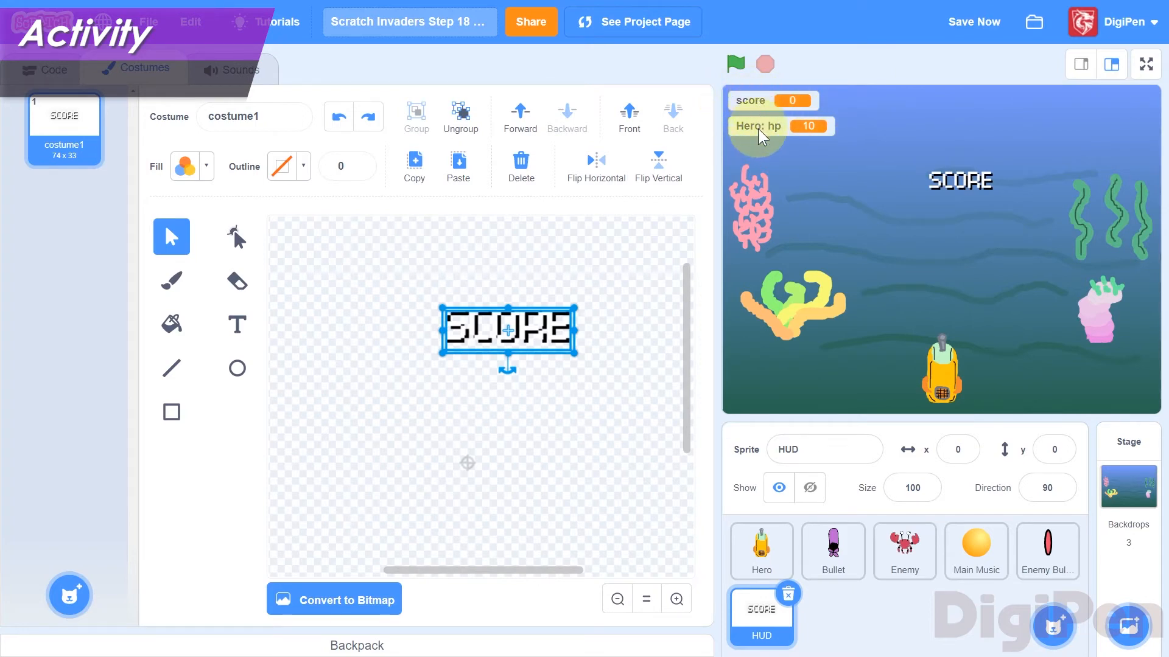
- Clear the score and Hero: hp readouts from the stage's upper-left corner and place the grouped SCORE label in that corner
left_click_drag(758, 129, 924, 235)
left_click_drag(750, 103, 830, 204)
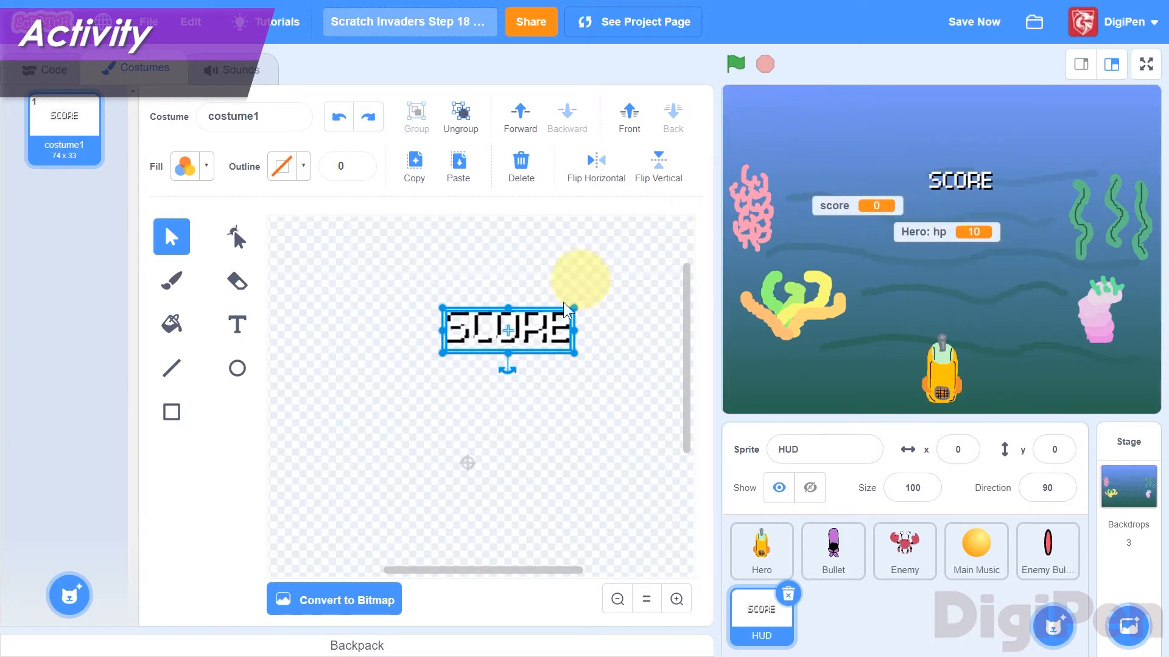
left_click(625, 607)
left_click(625, 607)
left_click_drag(489, 352, 357, 300)
left_click(676, 600)
left_click(676, 599)
scroll(528, 399, "left", 3)
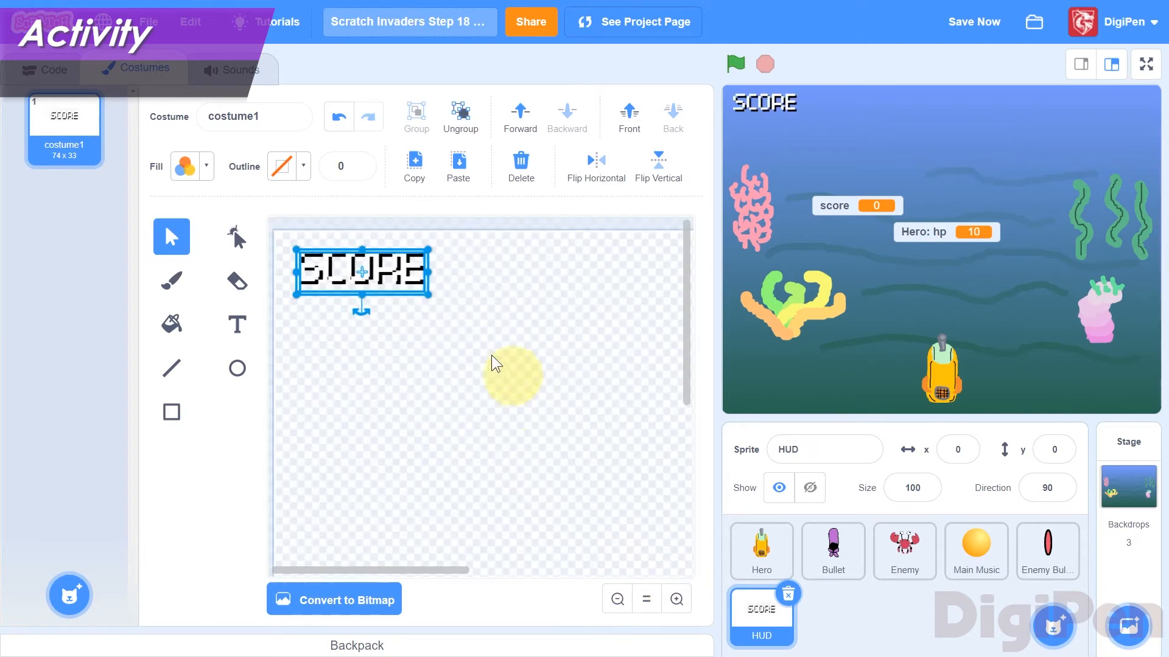
left_click_drag(411, 277, 398, 269)
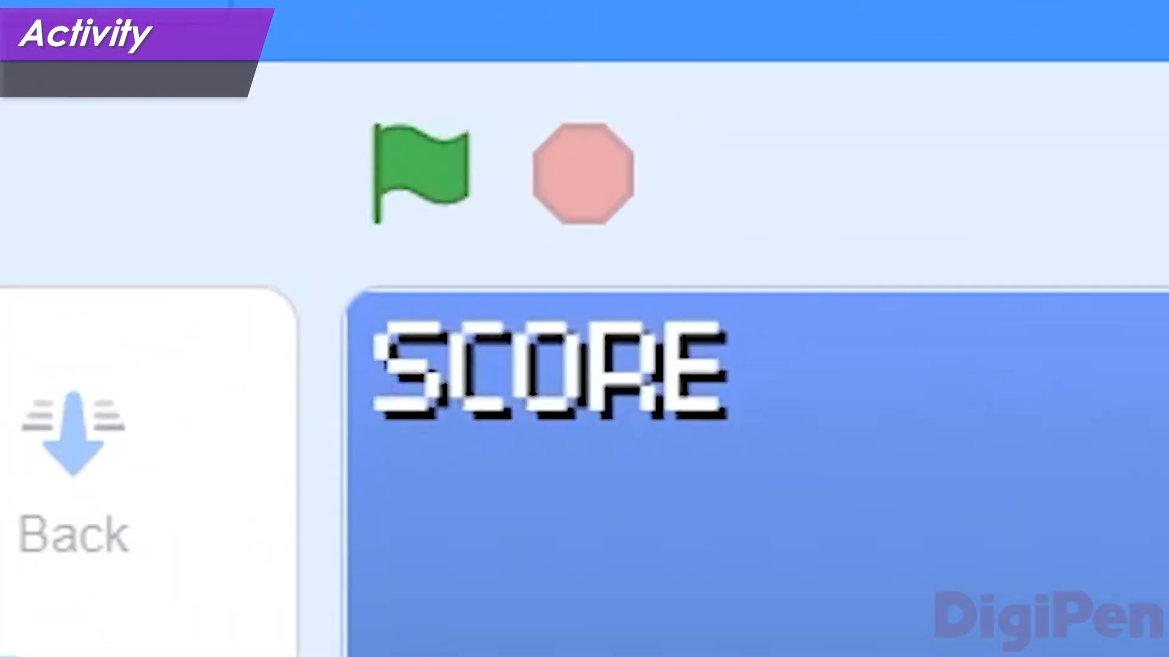
key("Right")
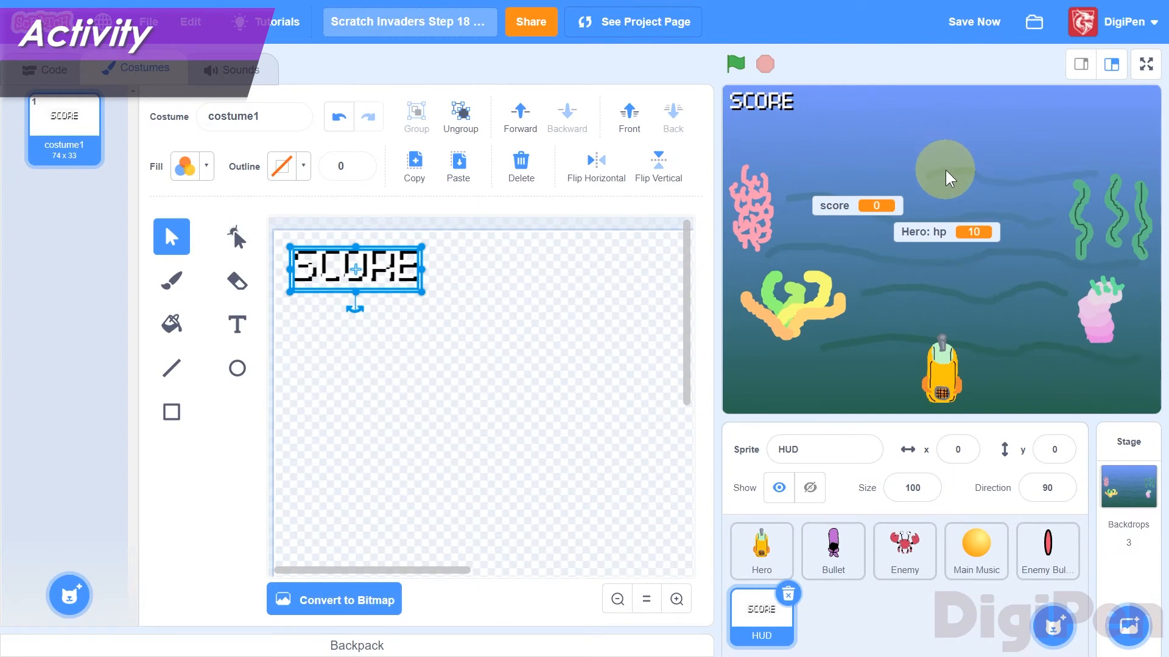
- Switch the score variable's monitor to large readout and place it directly under the SCORE label on the stage
left_click_drag(851, 196, 848, 159)
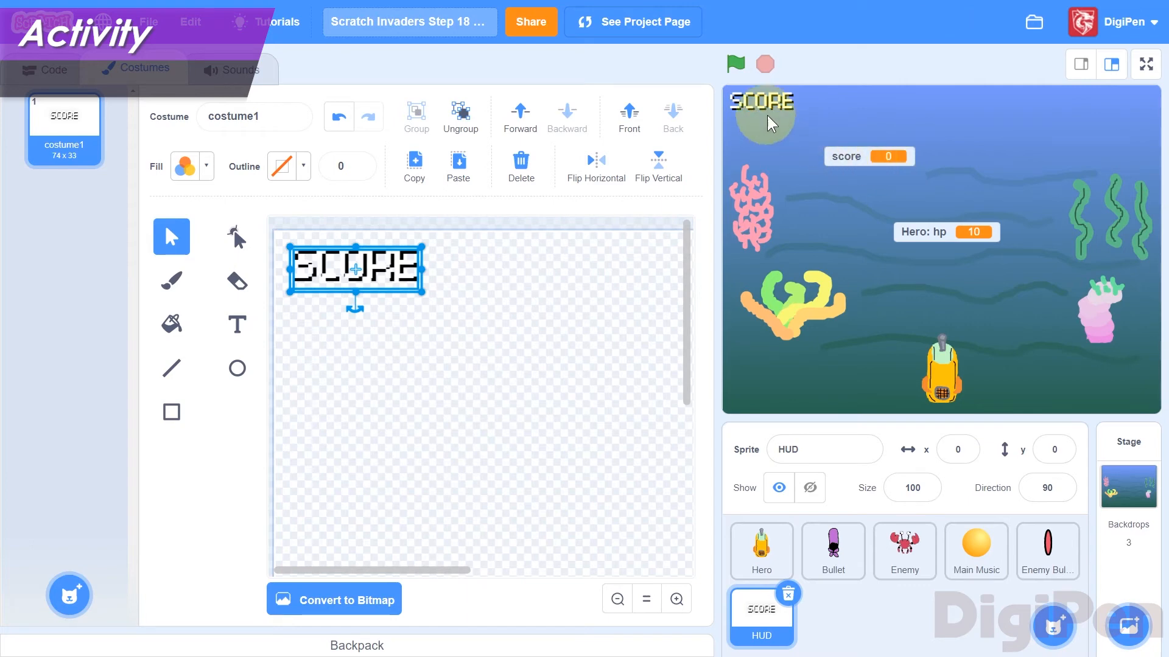
right_click(859, 160)
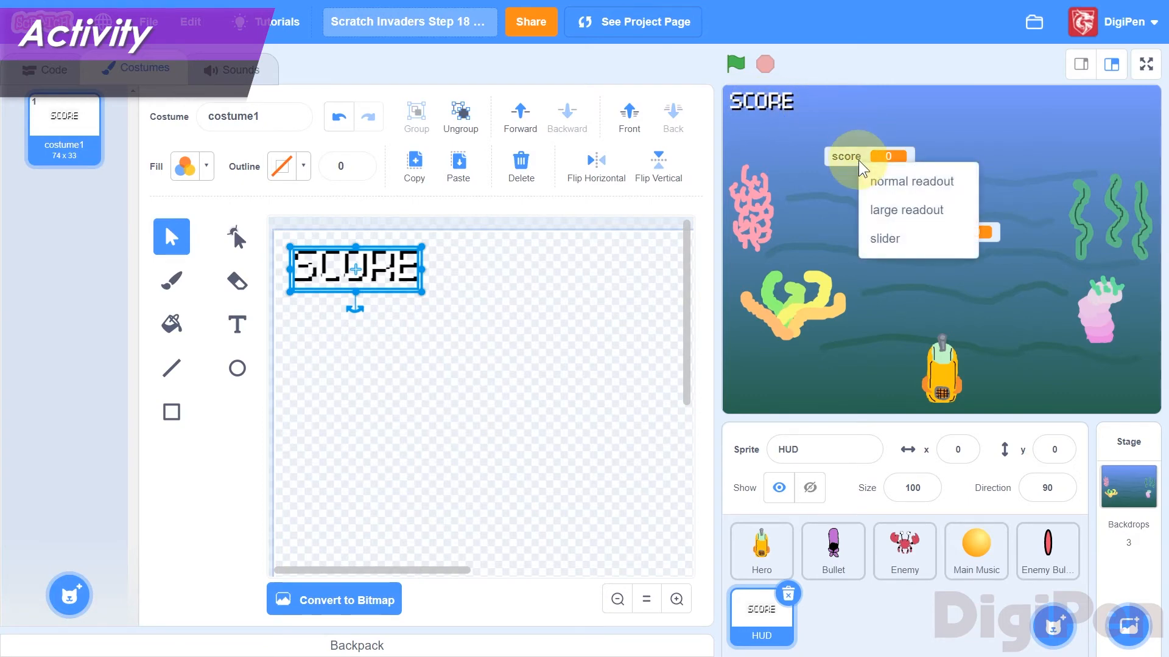
left_click(939, 213)
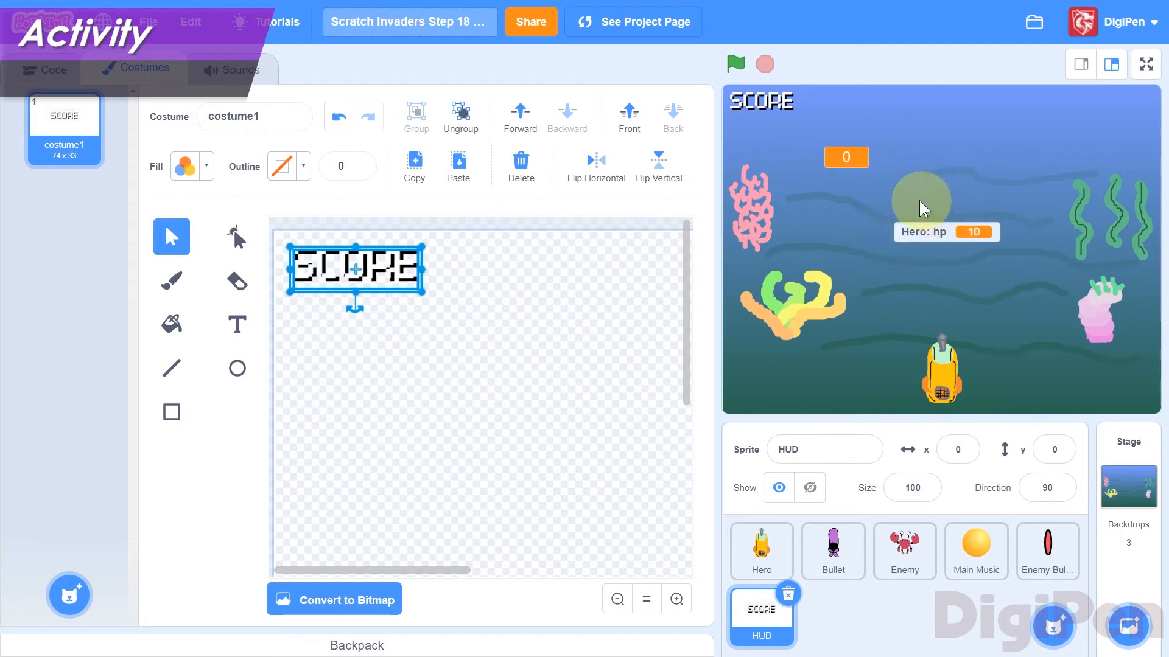
left_click_drag(796, 161, 783, 137)
right_click(783, 137)
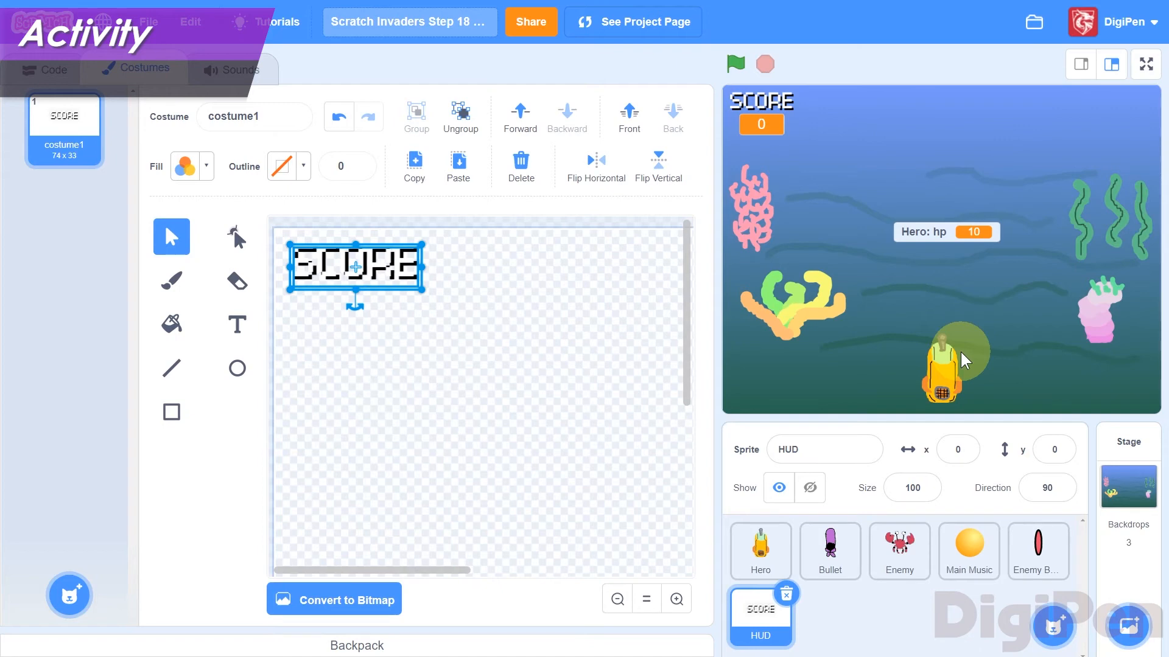
- Add the text HULL in the Pixel font to the HUD costume and fill it yellow with color 16, saturation 100 and brightness 100
left_click(239, 327)
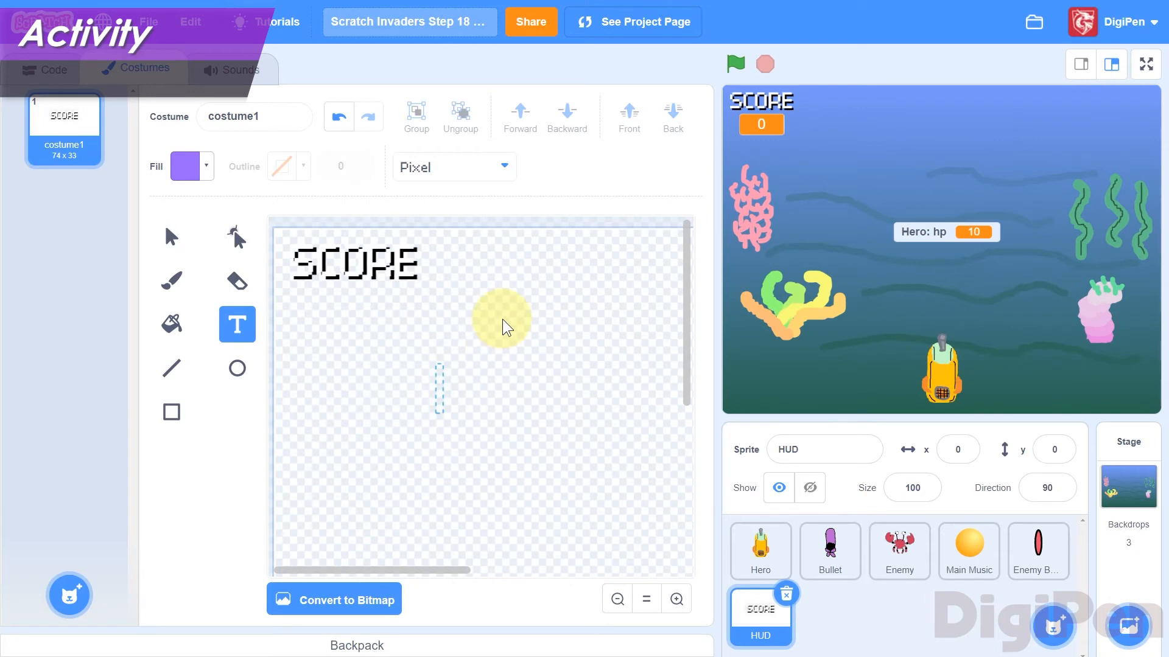
type("HULL")
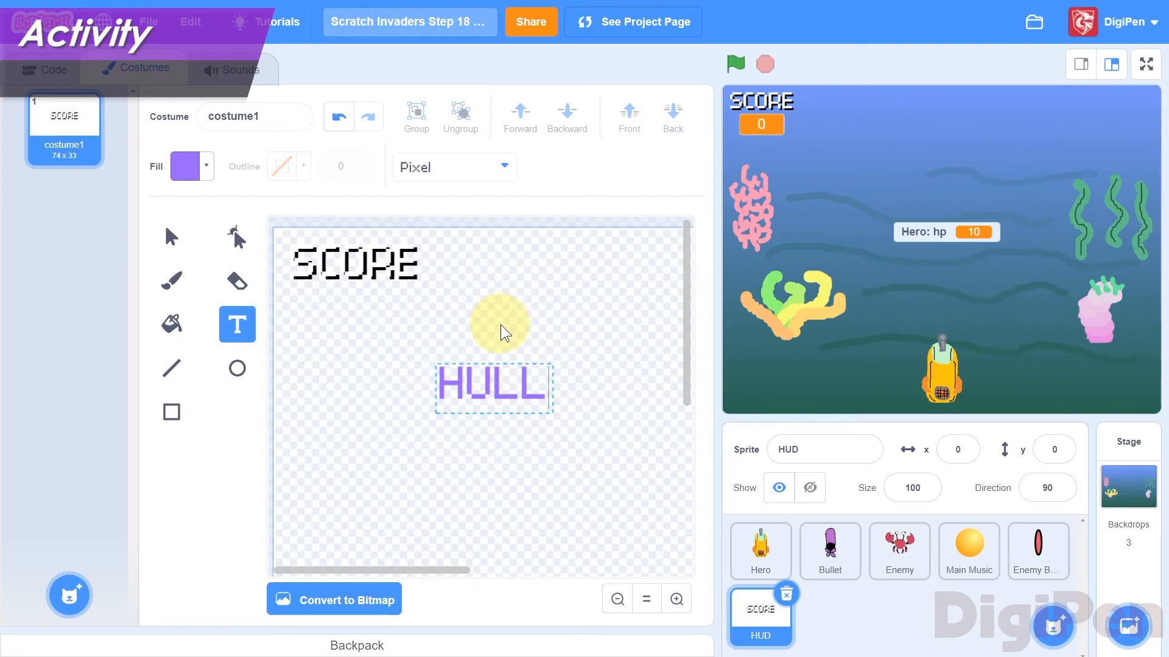
left_click(180, 182)
left_click_drag(231, 287, 37, 297)
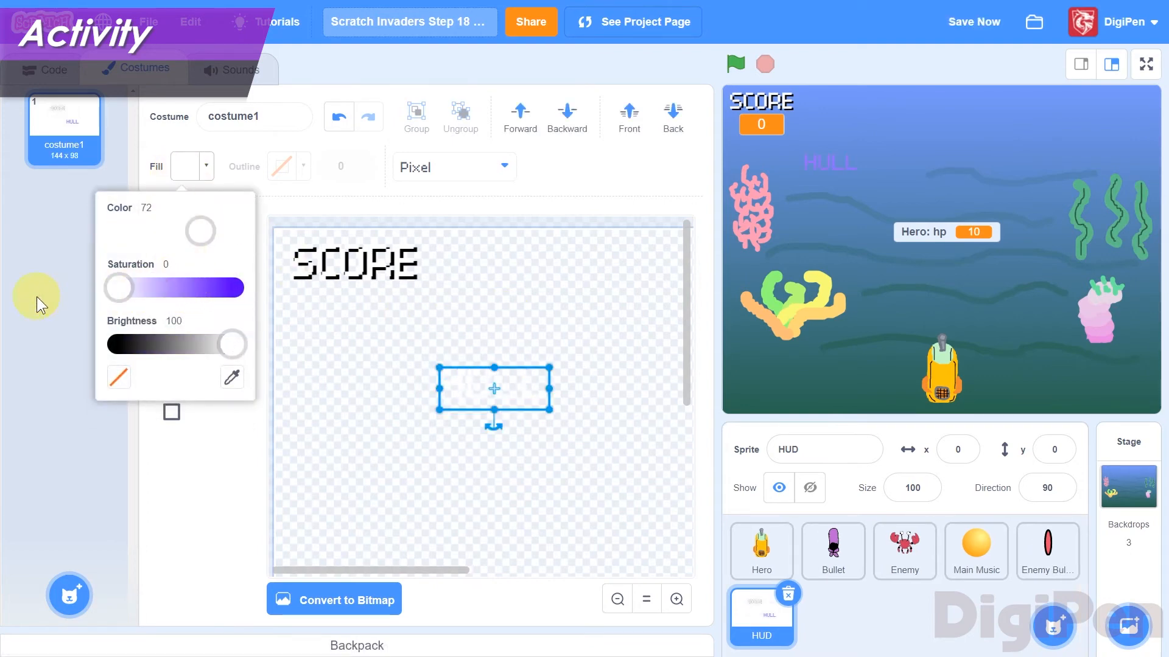
left_click_drag(123, 292, 186, 287)
left_click(200, 232)
left_click_drag(179, 232, 131, 238)
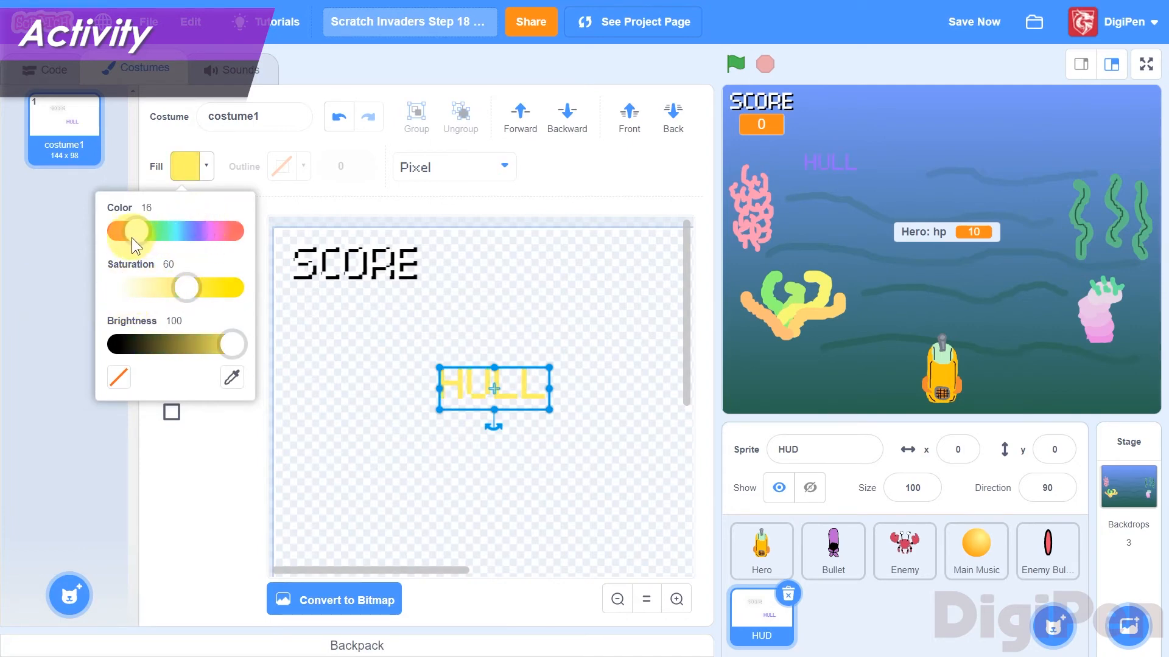
left_click(188, 283)
left_click_drag(188, 283, 251, 287)
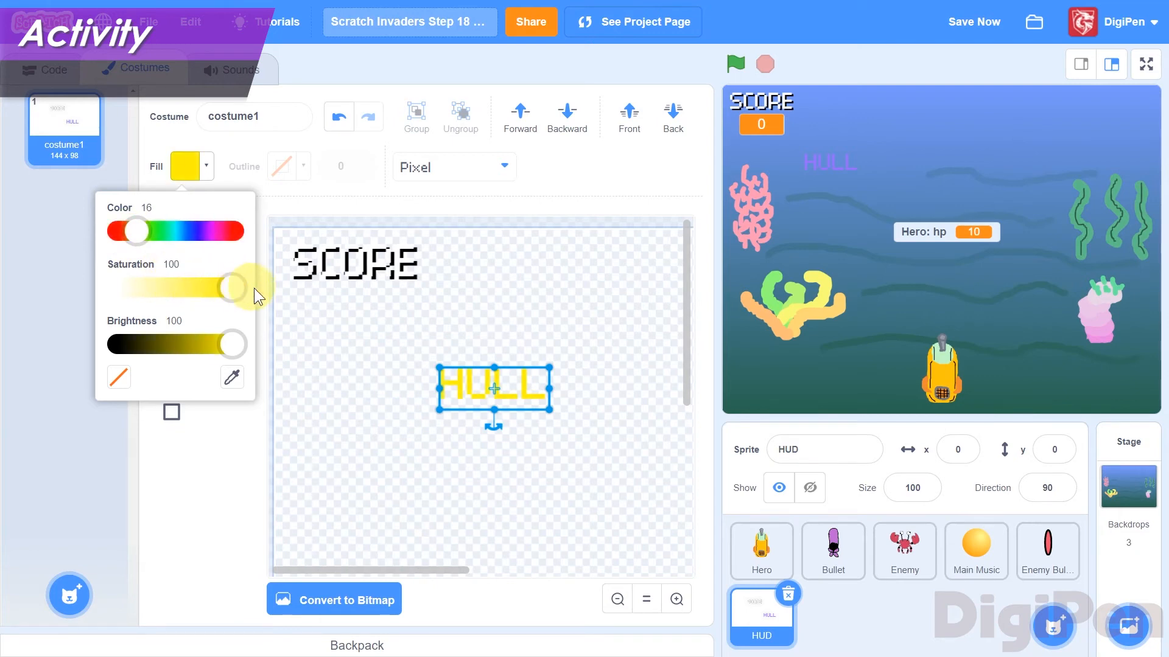
left_click(576, 185)
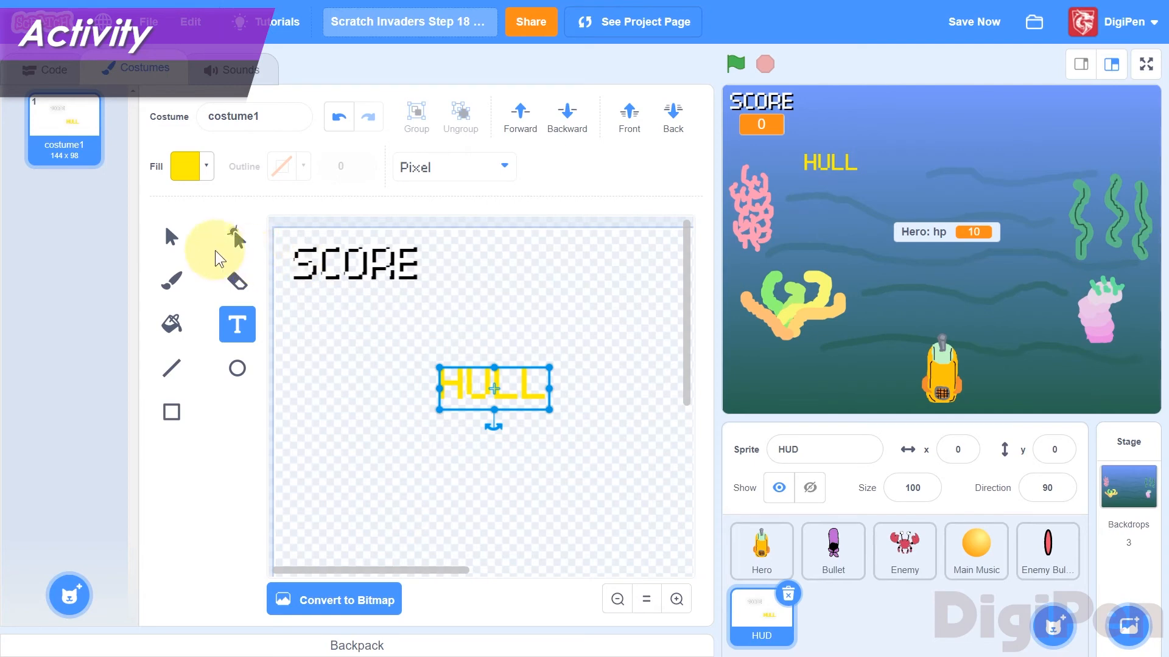
- Duplicate the HULL text, fill the copy black with saturation 0 and brightness 0, and send it to the back
left_click(173, 241)
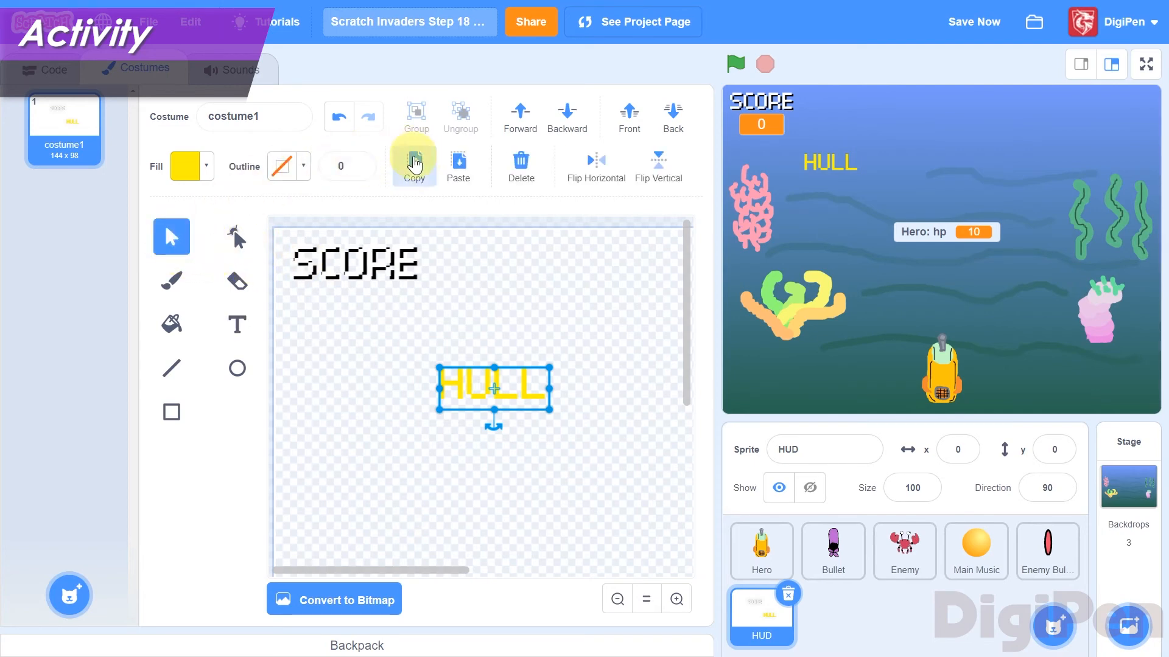
left_click(460, 172)
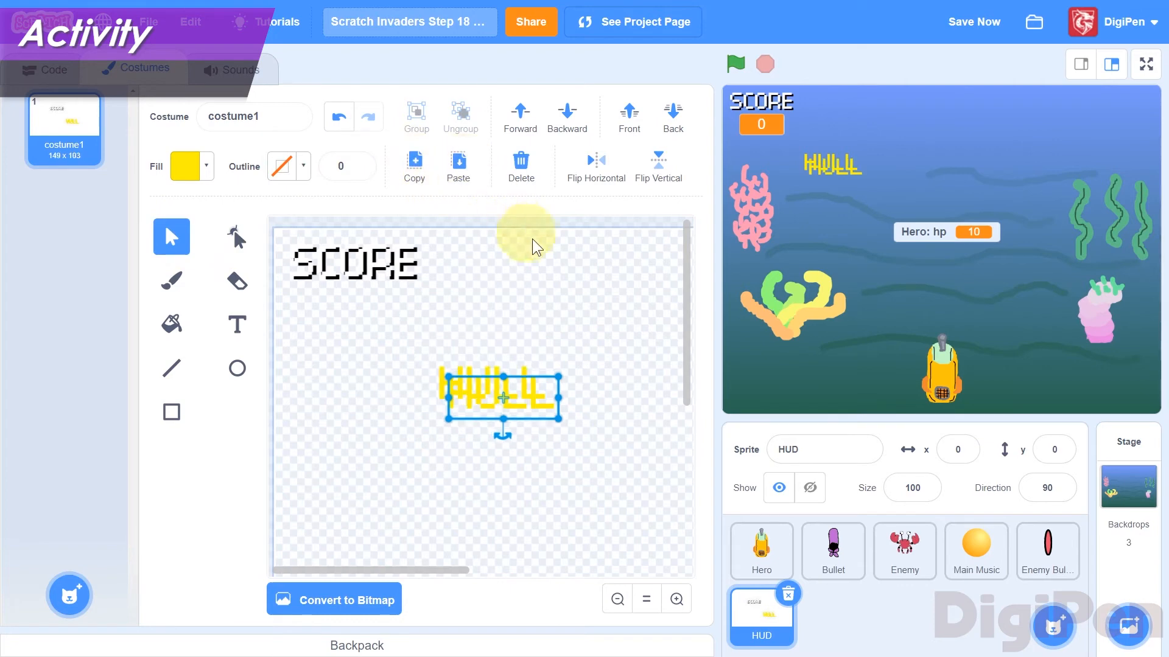
left_click(201, 171)
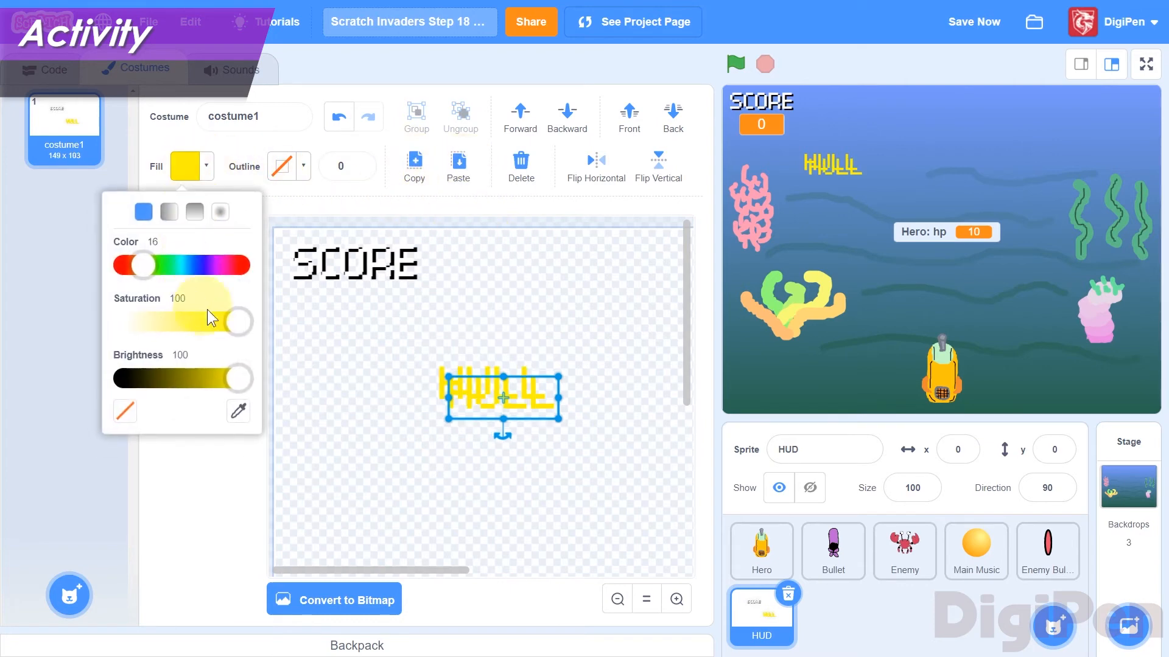
left_click(119, 321)
left_click_drag(192, 378, 26, 391)
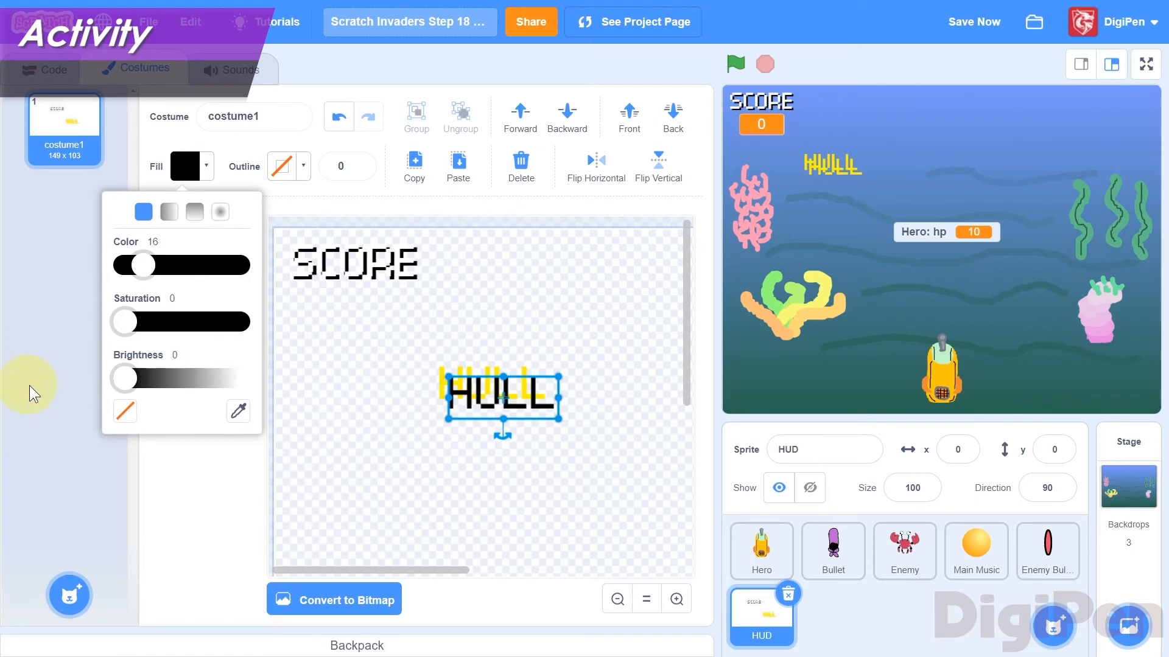
left_click(673, 113)
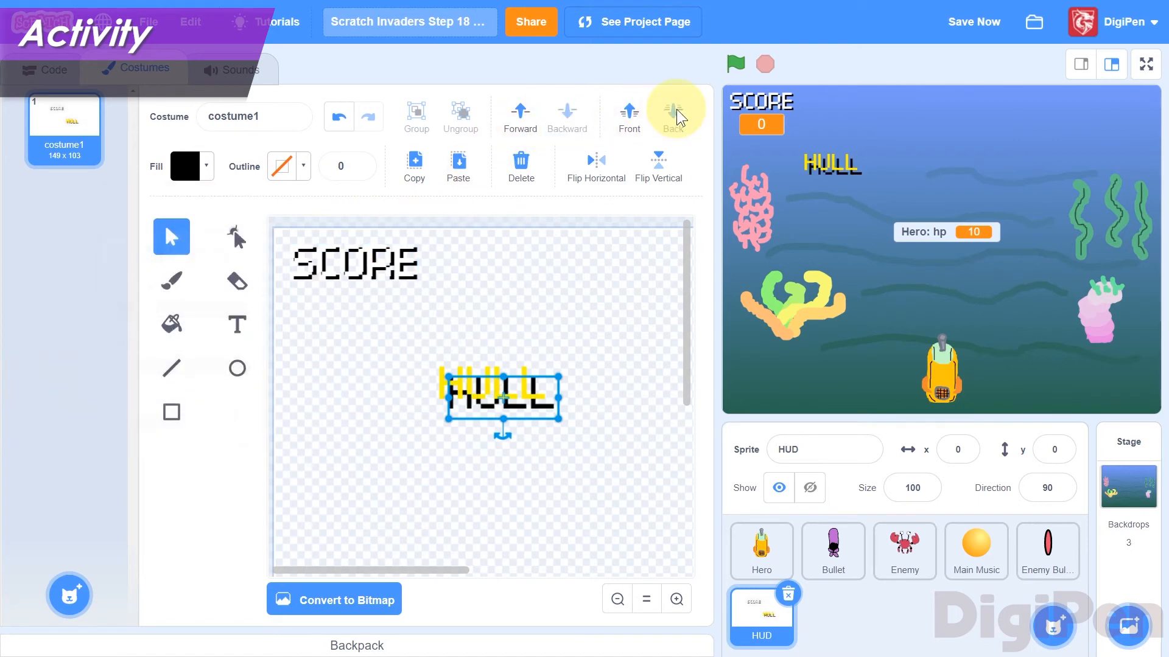
- Nudge the black HULL copy up and left until it forms a tight drop shadow behind the yellow text
key("Left")
key("Left")
key("Up")
key("Up")
key("Left")
key("Left")
key("Left")
key("Up")
key("Up")
key("Up")
key("Up")
key("Left")
key("Up")
key("Left")
key("Up")
key("Right")
key("Down")
key("Down")
key("Right")
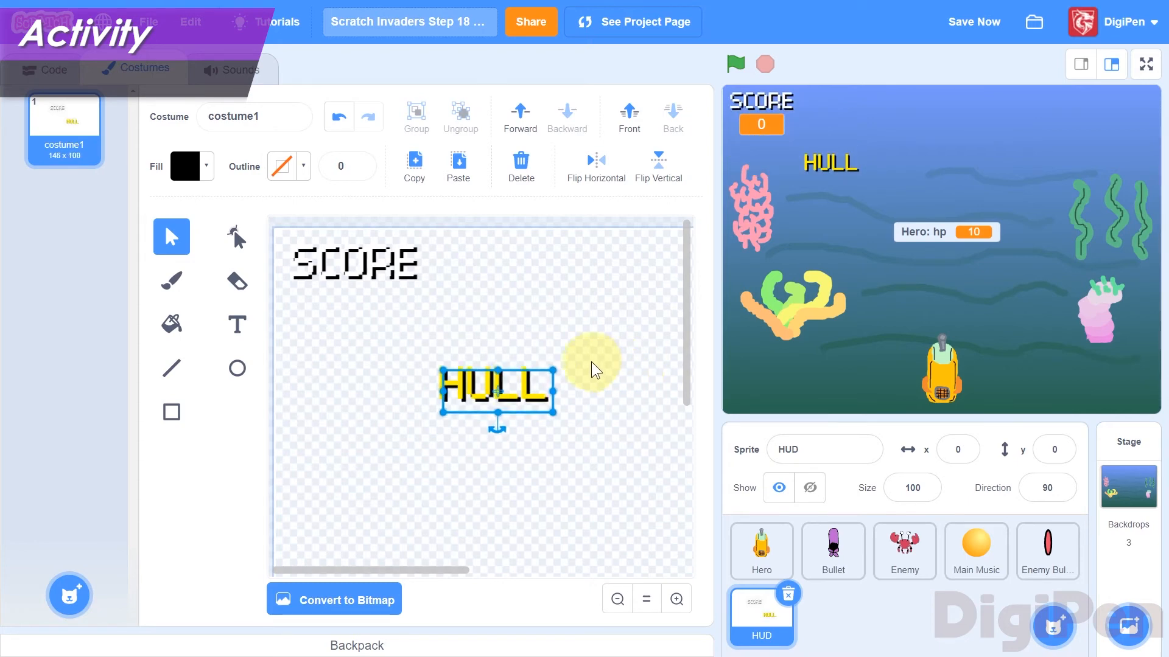
- Group the yellow HULL text with its shadow and place it in the costume's upper-right corner, level with SCORE
left_click_drag(589, 343, 372, 454)
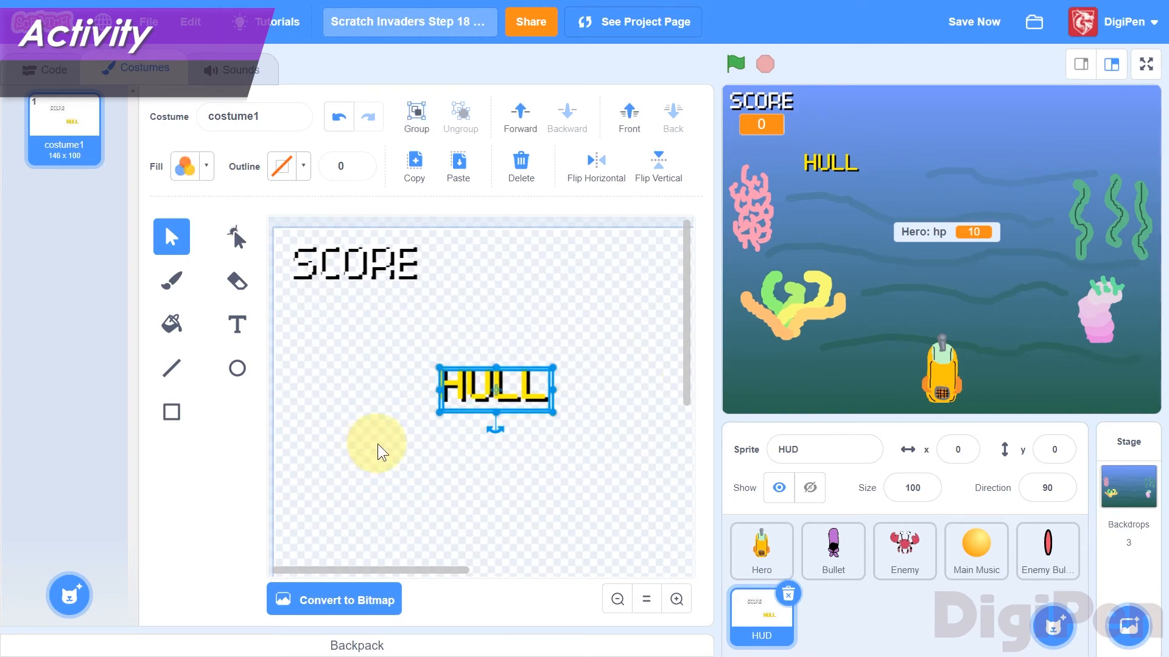
left_click(414, 118)
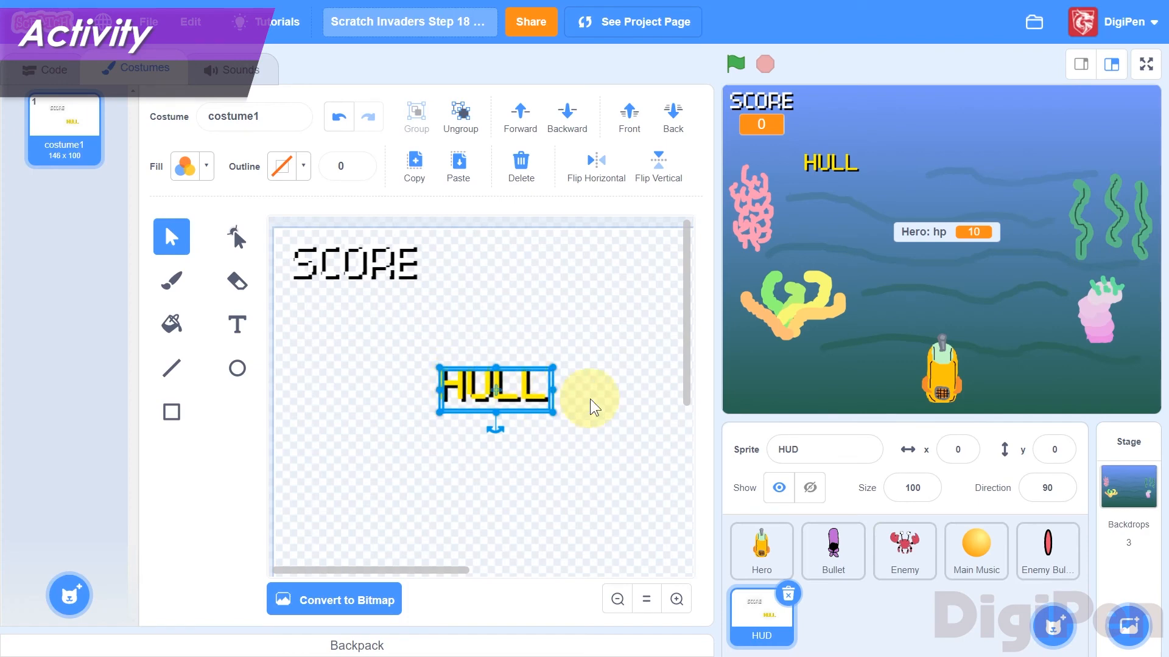
left_click_drag(466, 392, 459, 273)
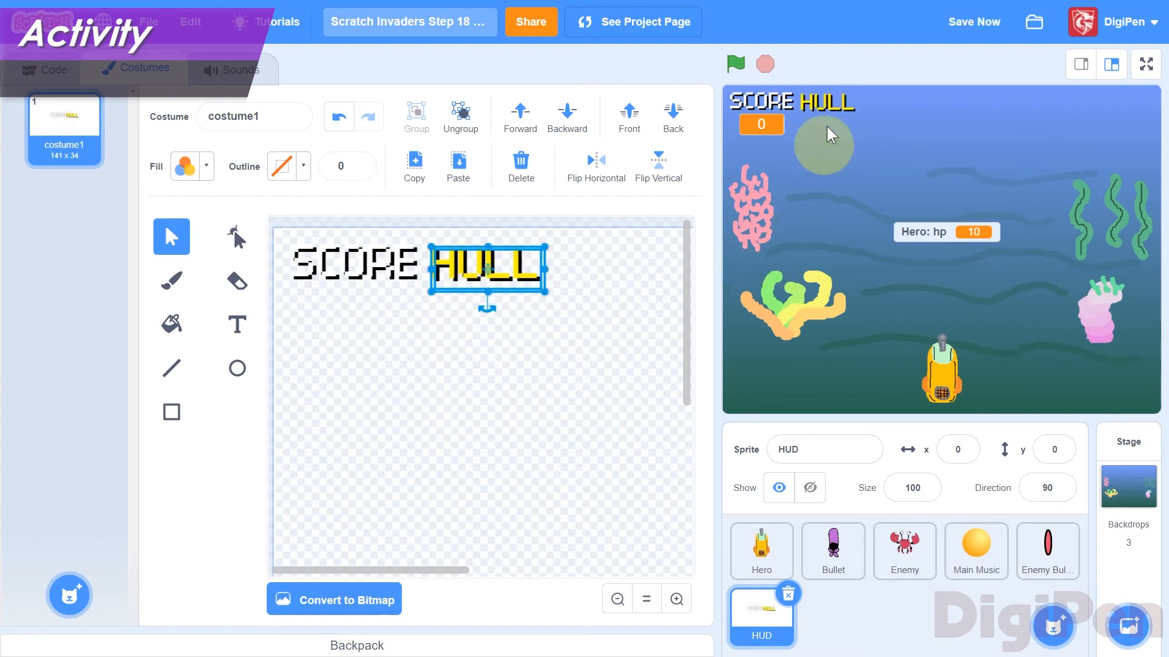
left_click_drag(458, 271, 531, 326)
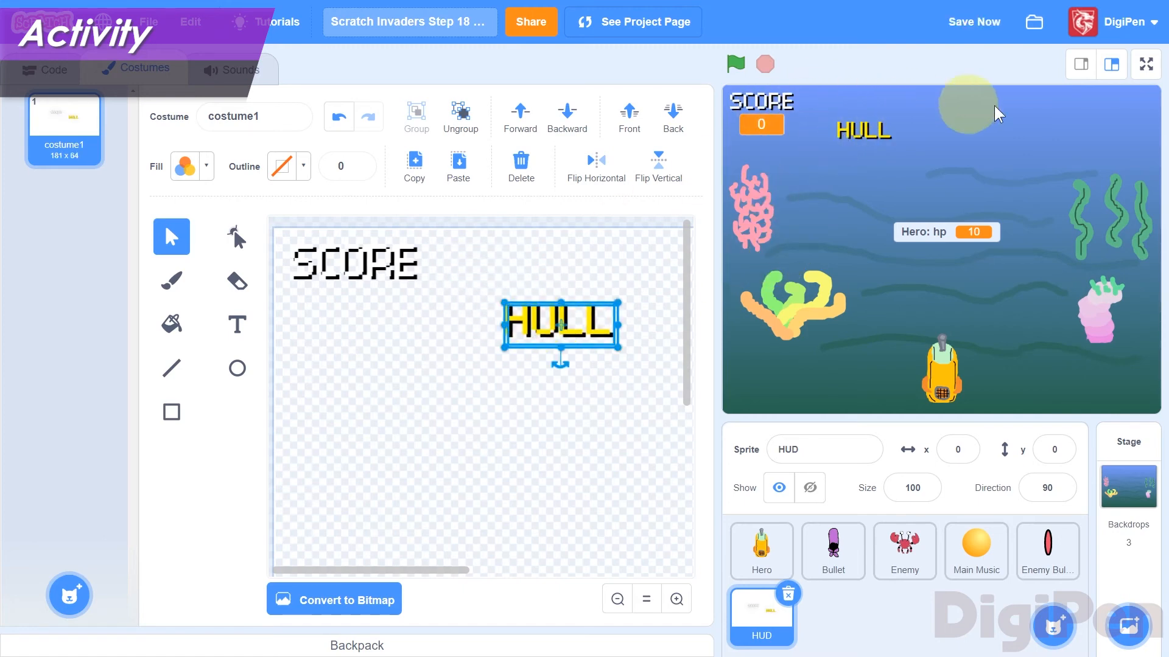
left_click(647, 602)
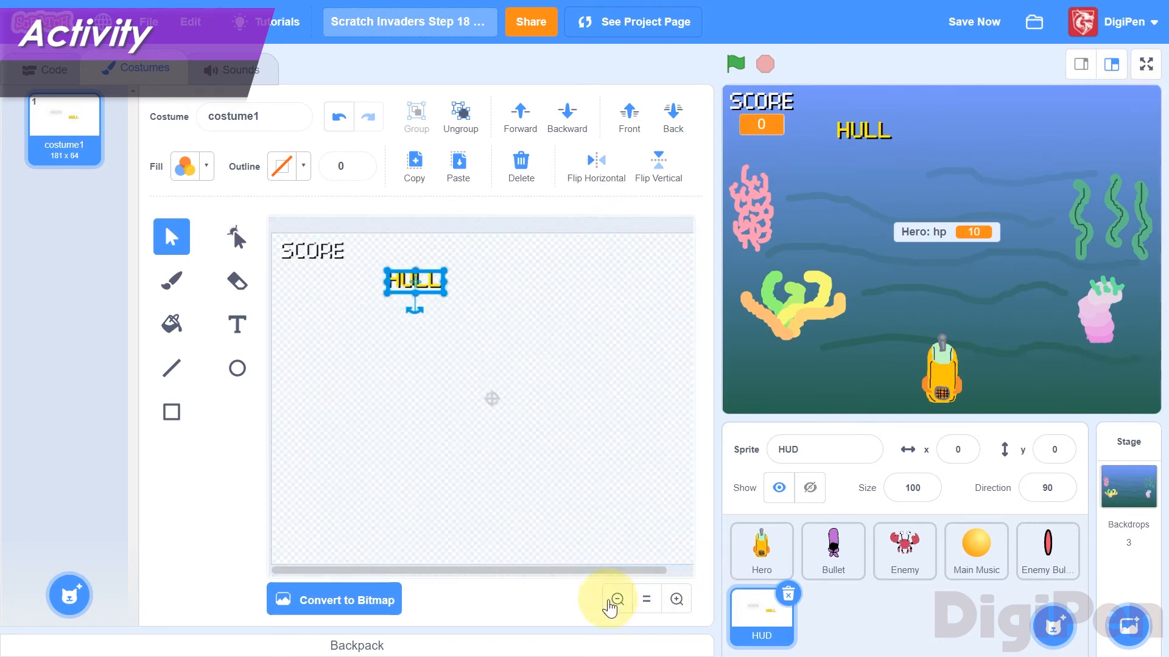
left_click(617, 600)
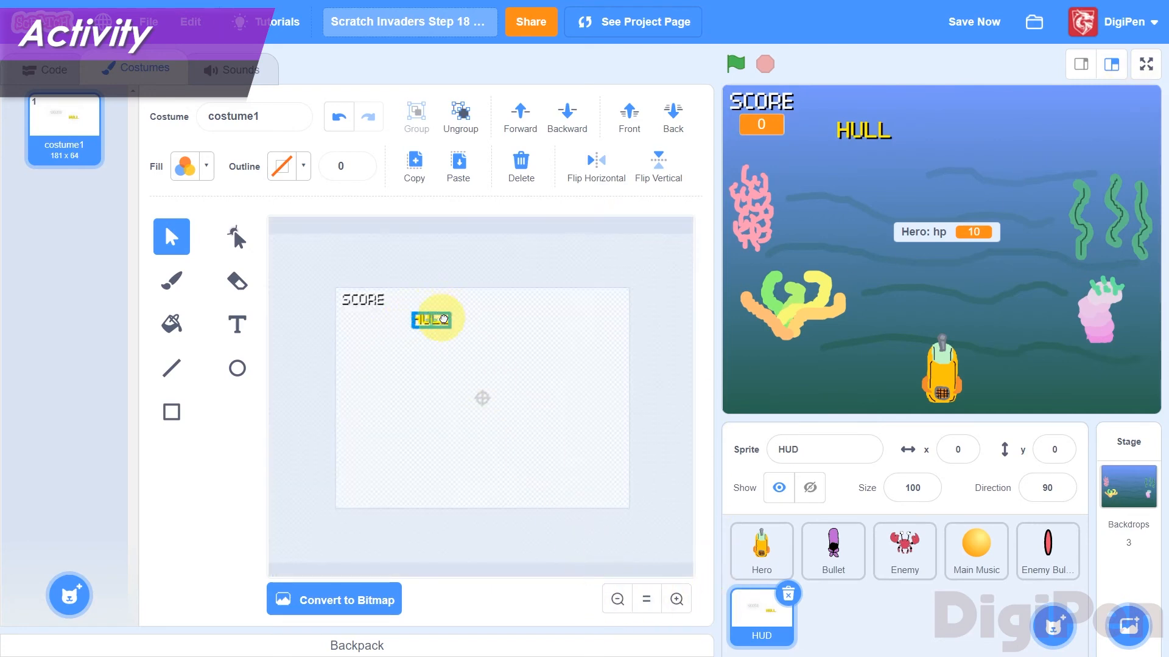
left_click_drag(443, 317, 613, 299)
key("Right")
key("Right")
key("Right")
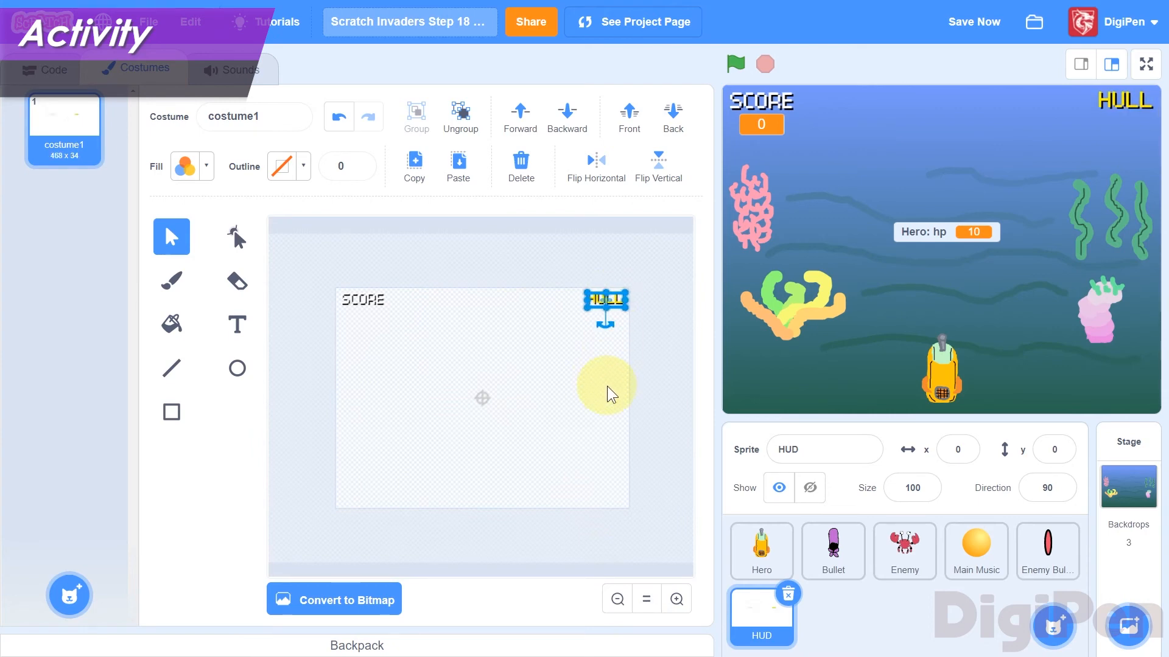
- Switch the Hero: hp monitor to large readout and place it directly under the HULL label on the stage
right_click(926, 234)
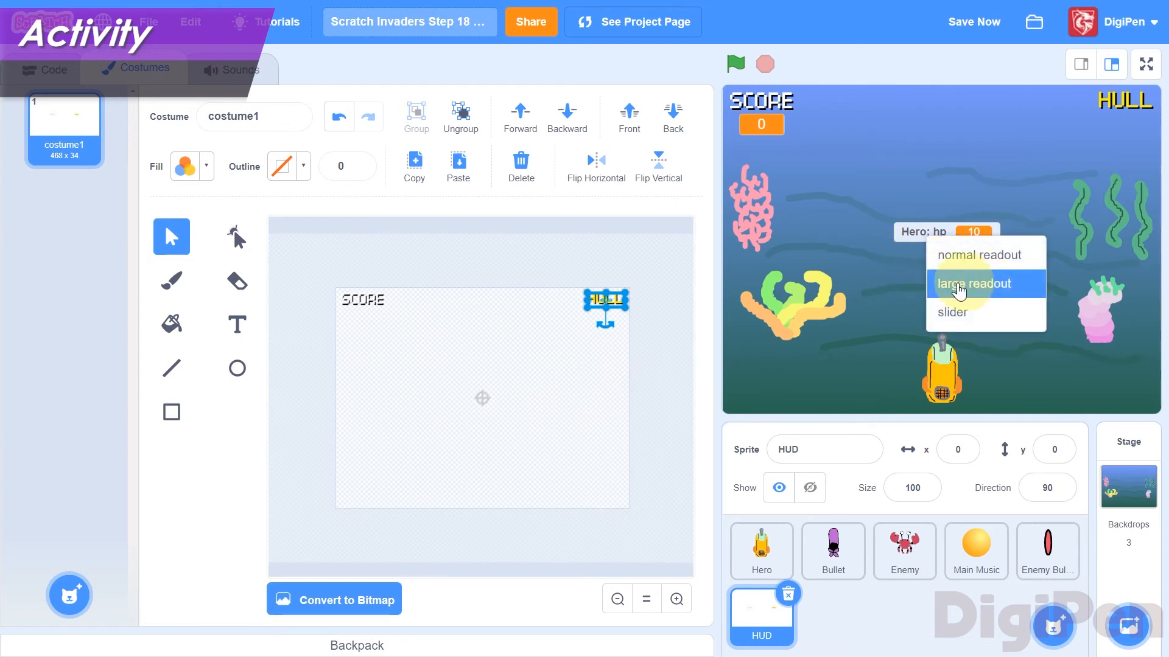
left_click(986, 287)
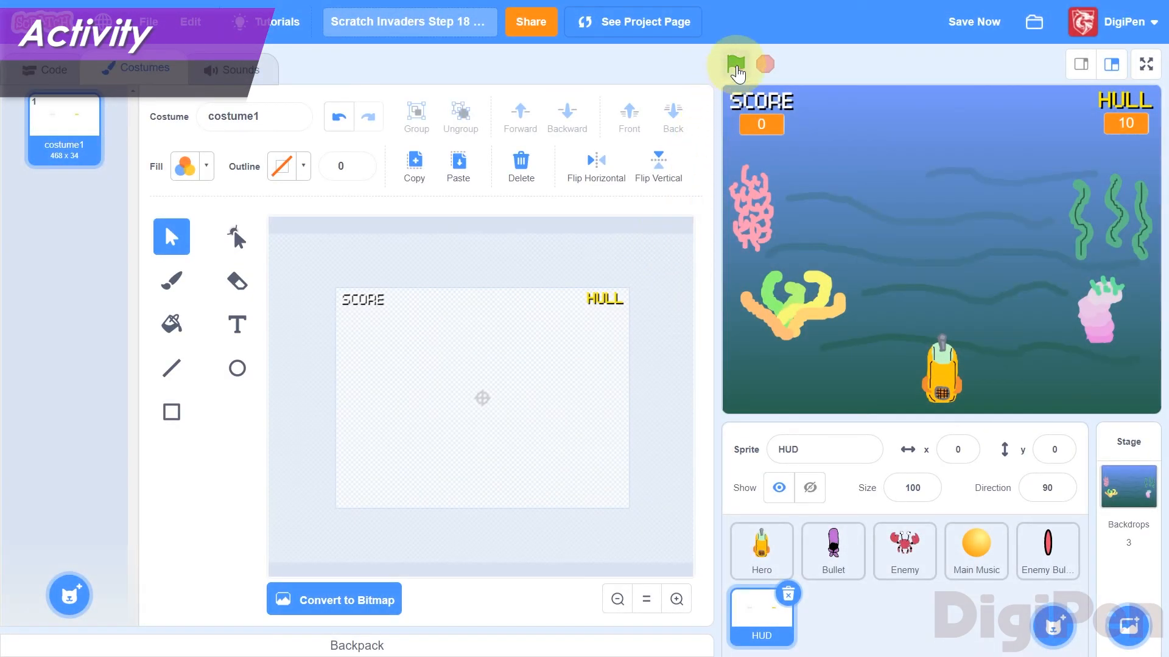
- Run the game and play it, moving the hero and shooting enemies to test the SCORE and HULL readouts
left_click(735, 63)
key("Left")
key("space")
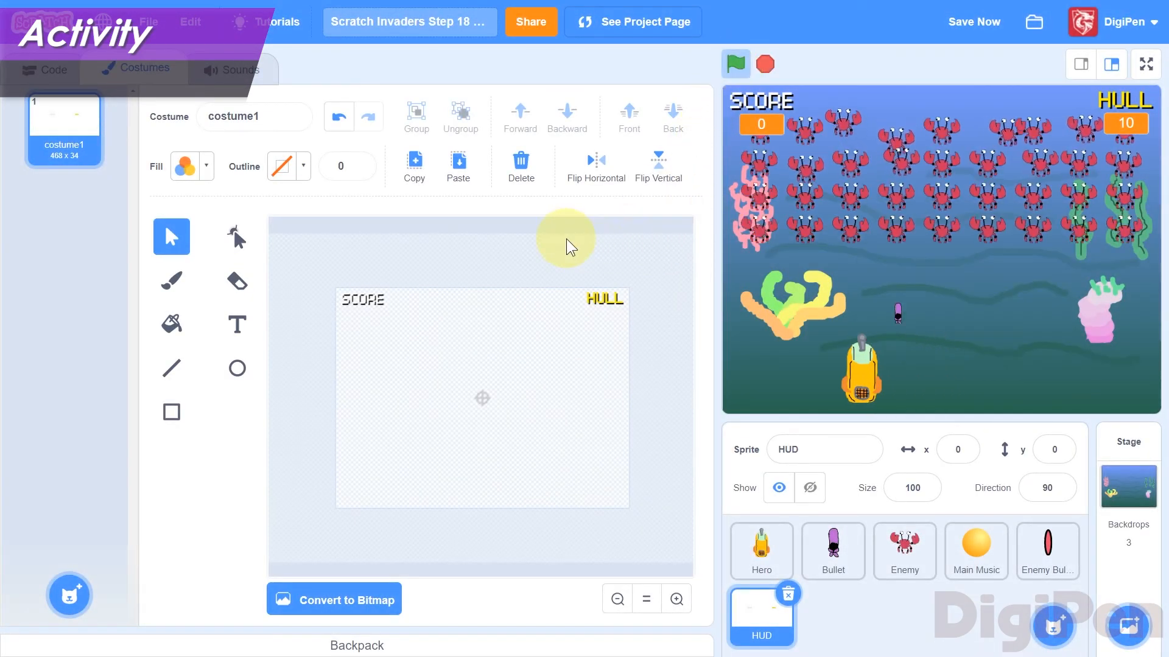
key("Right")
key("Left")
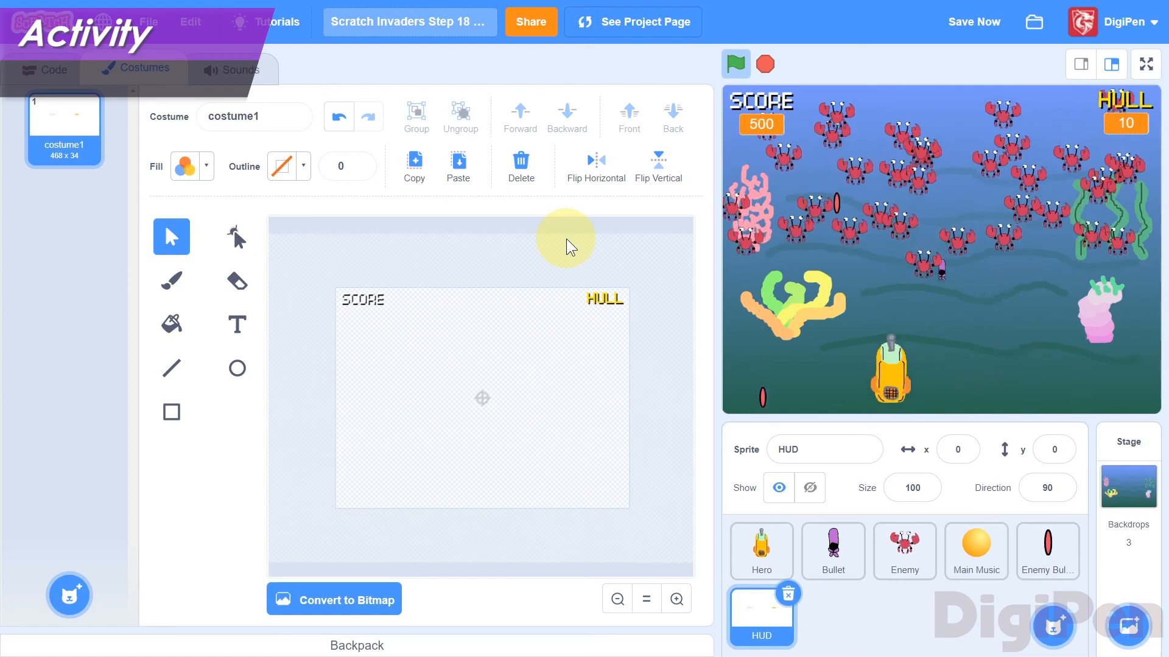
key("Up")
key("Right")
key("space")
key("Down")
key("space")
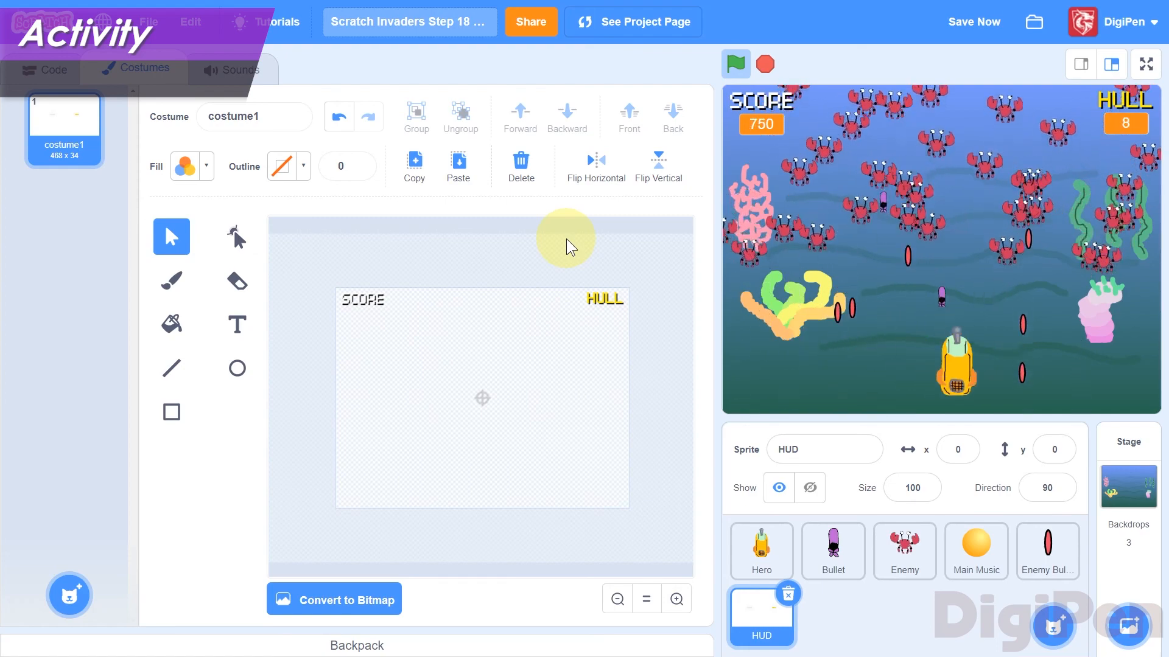
key("Down")
key("Right")
key("Up")
key("Left")
key("space")
key("Down")
key("Right")
key("space")
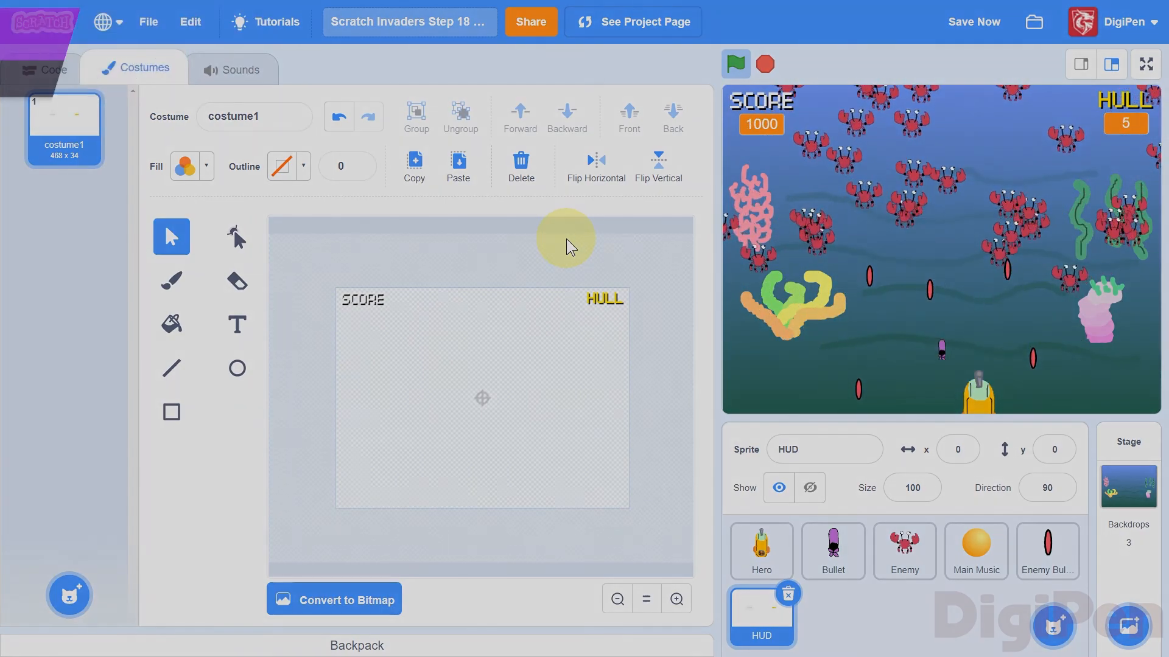